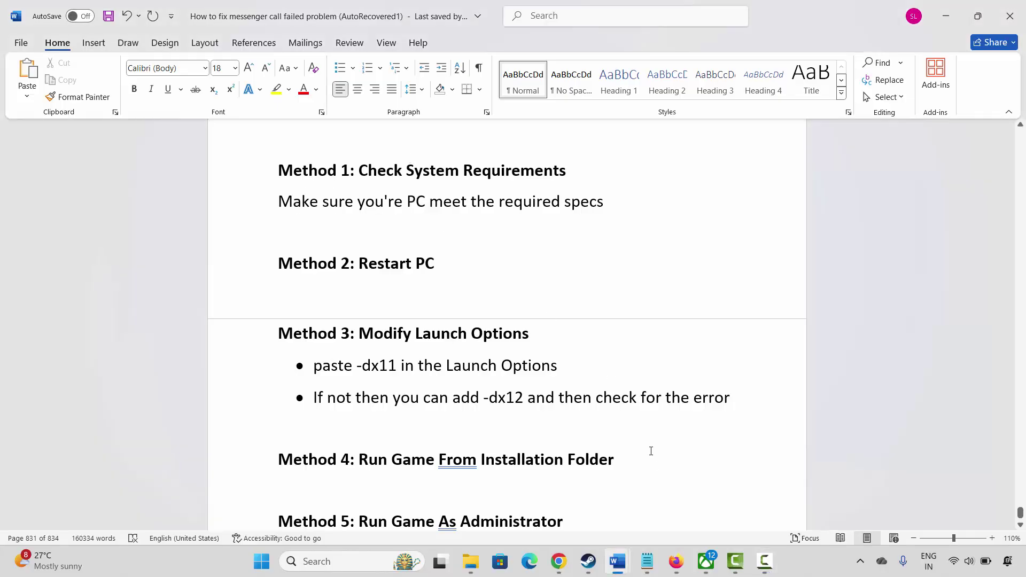
Switch from the Word crash-fix notes to the Steam library's Call of Duty page
click(589, 562)
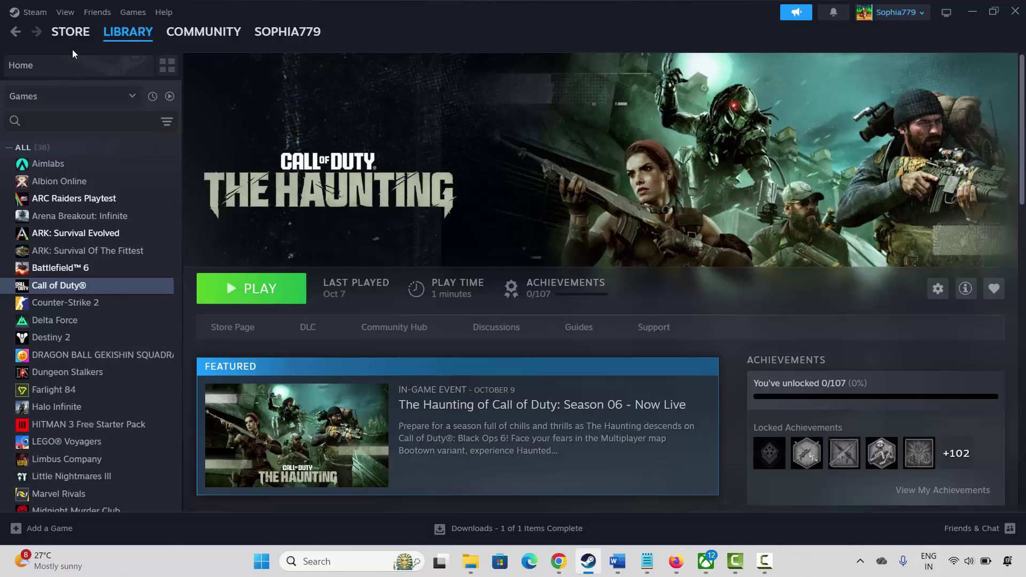
Open the Europa Universalis V store page and highlight its System Requirements heading
click(75, 35)
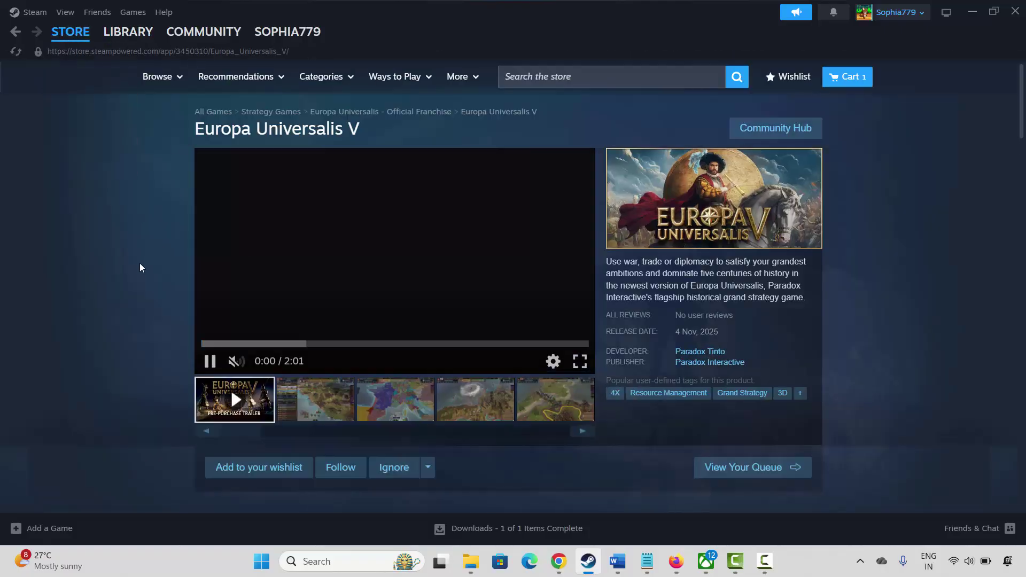
scroll(142, 265, down, 15)
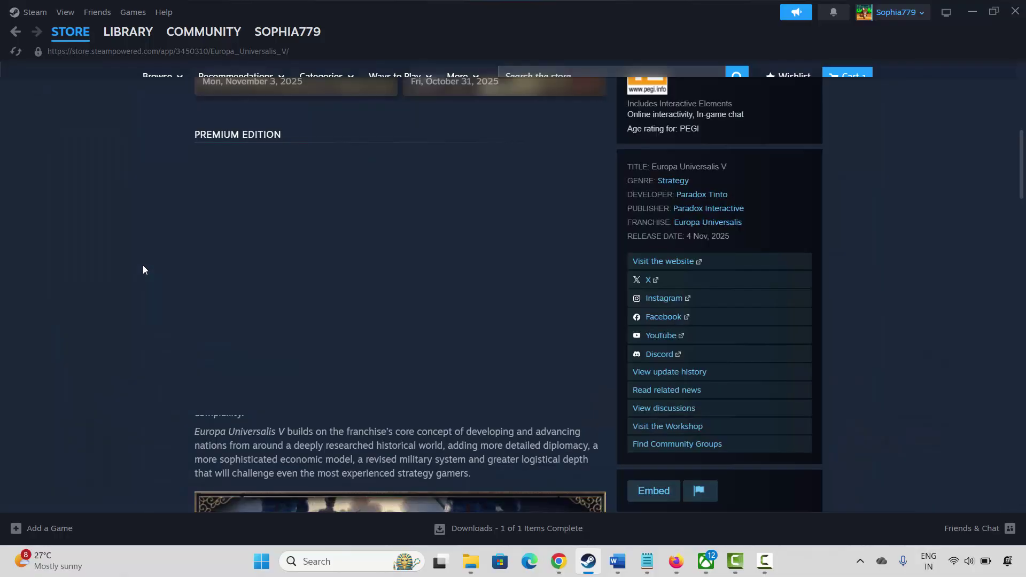
scroll(149, 270, down, 3)
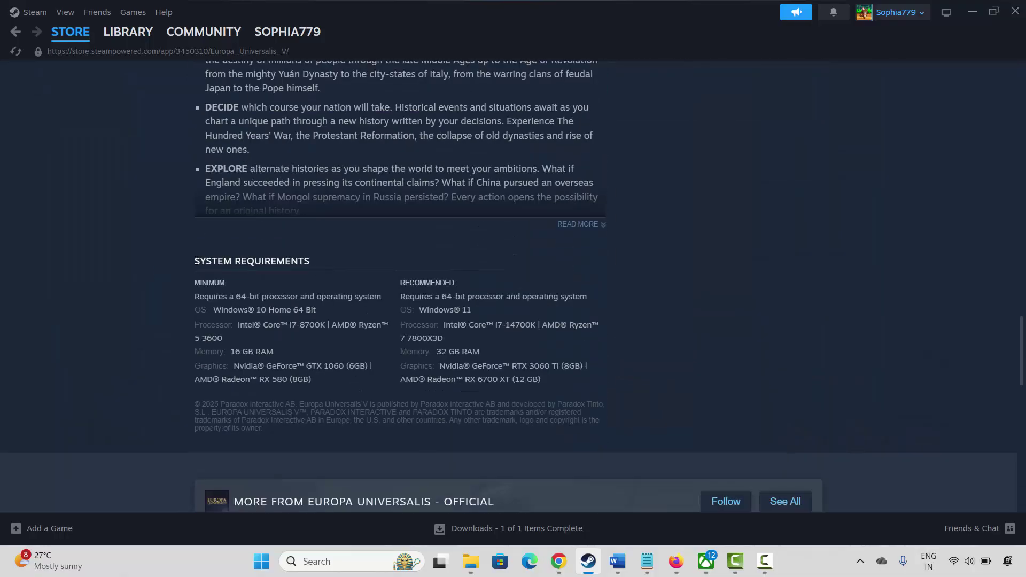
drag(195, 261, 307, 276)
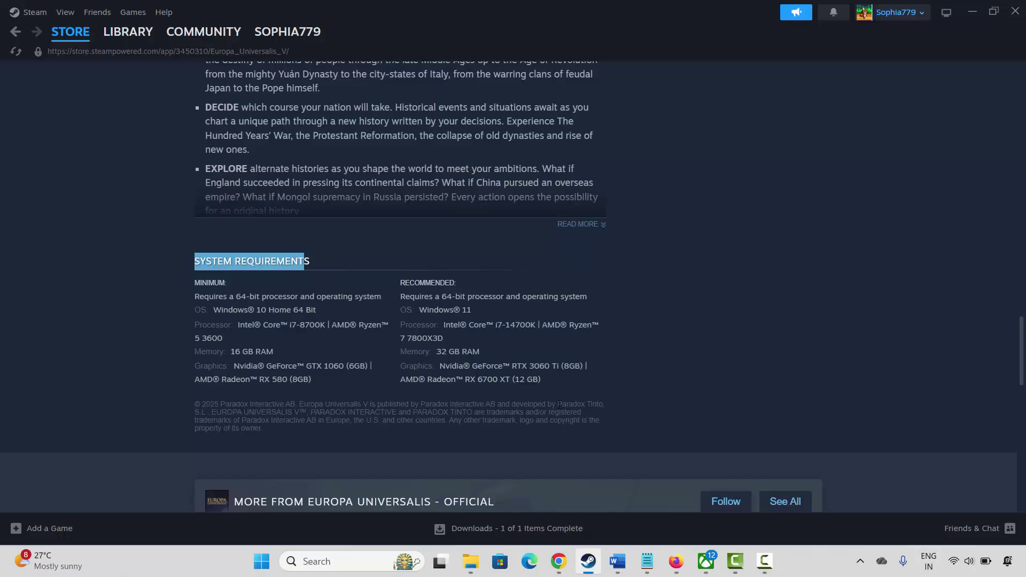
Show the Windows restart and shutdown options from Start, then dismiss them
click(261, 562)
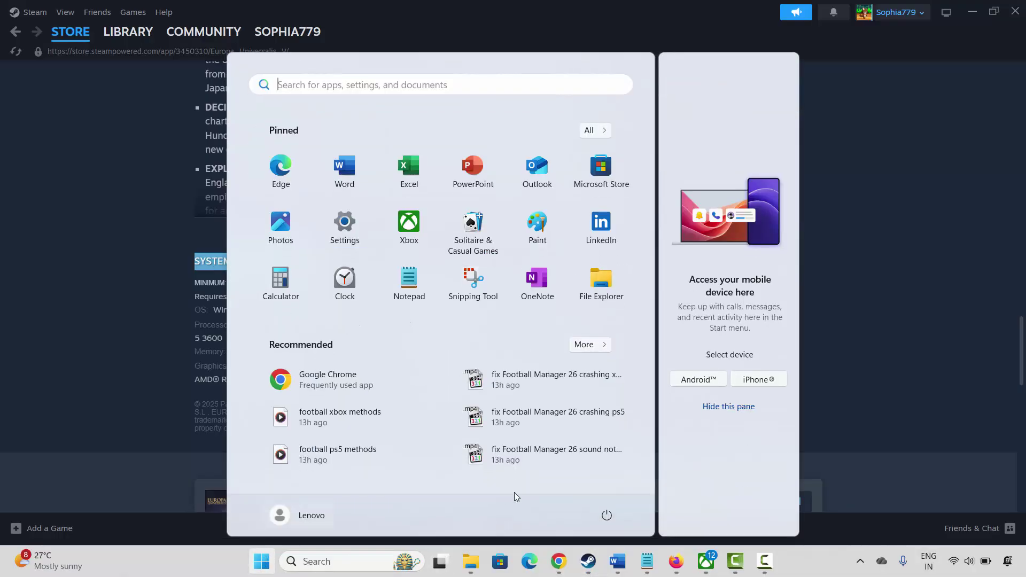
click(604, 516)
click(826, 437)
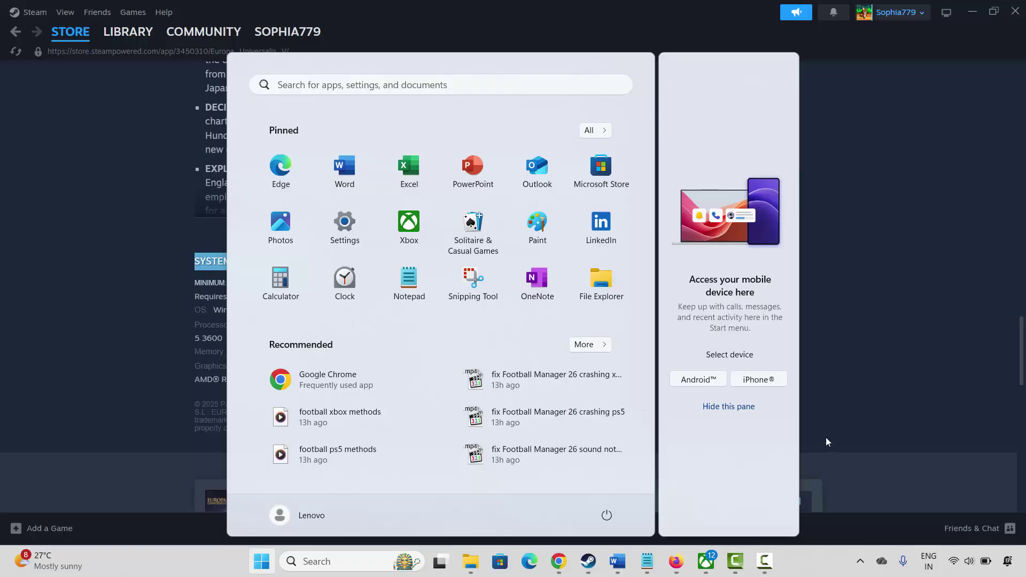
click(825, 437)
Review Method 3's -dx11 launch option note in Word, then return to Steam
click(617, 561)
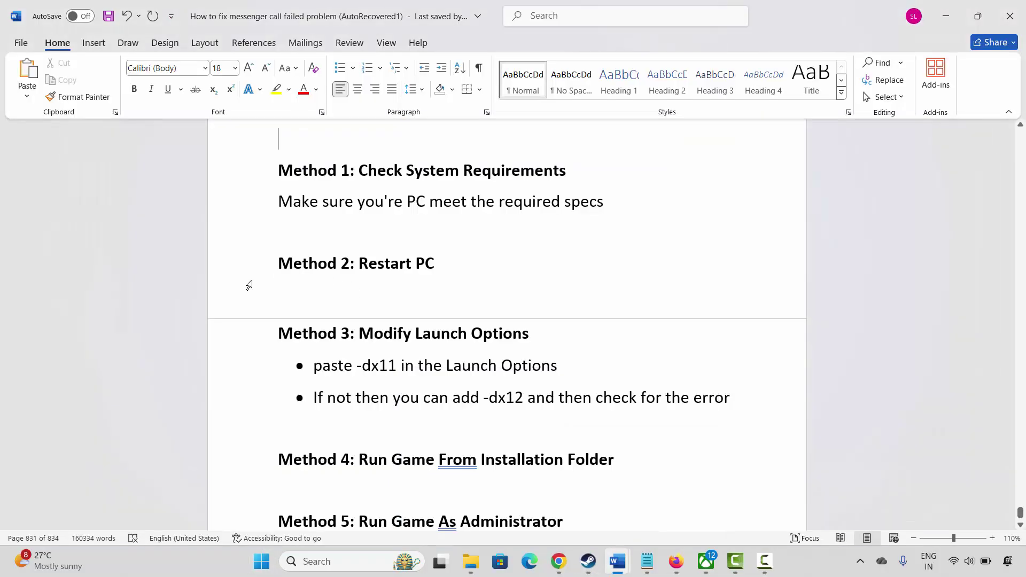
click(248, 335)
click(379, 365)
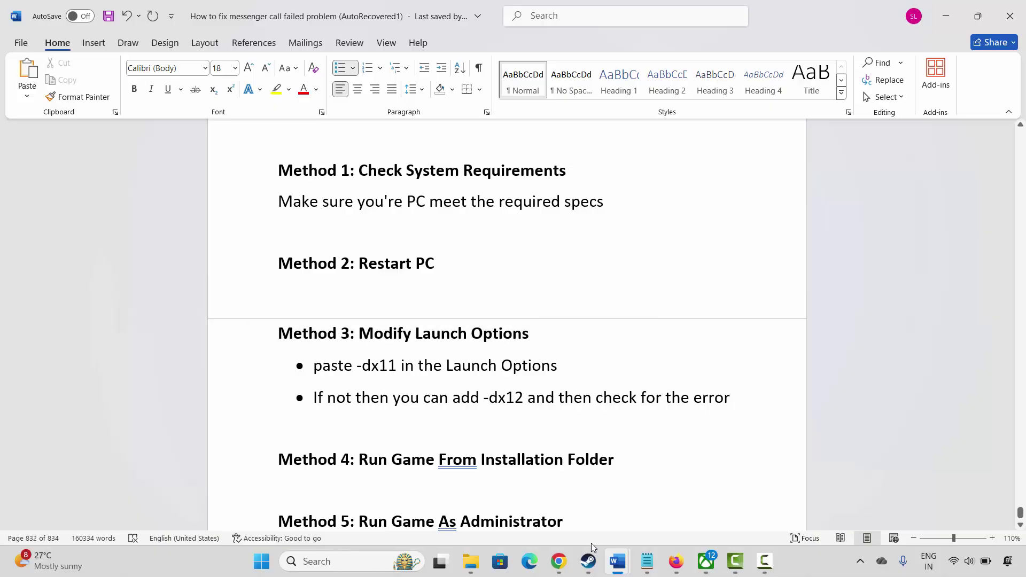
click(589, 559)
Set Call of Duty's launch option to -dx12 in its properties, with the overlay off
click(131, 33)
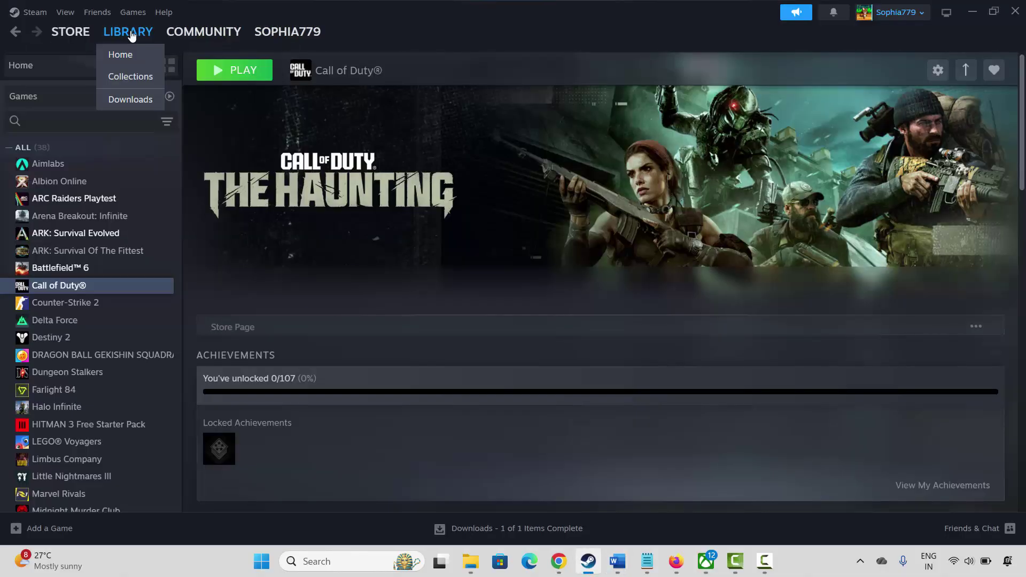
right_click(73, 289)
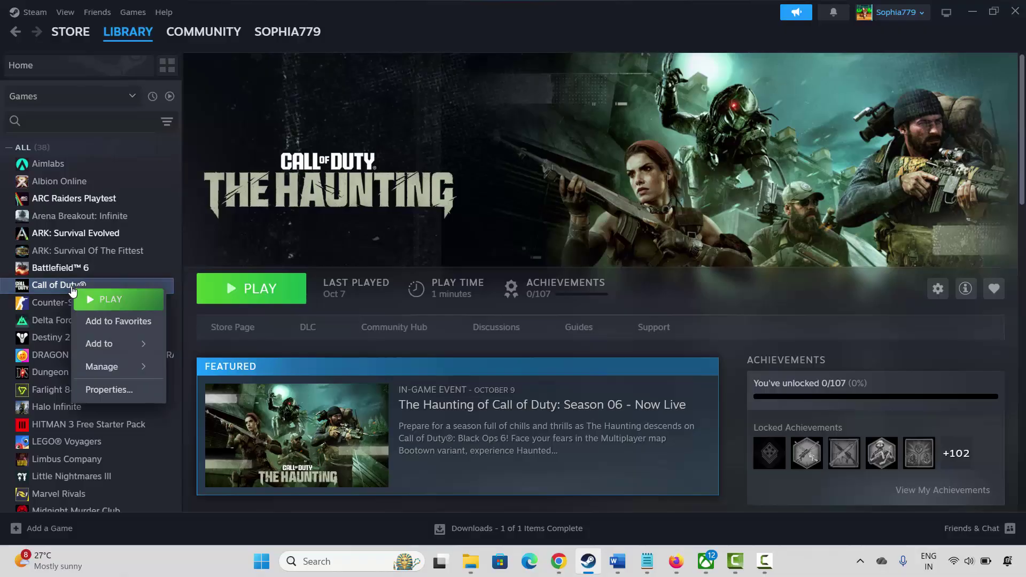
click(109, 390)
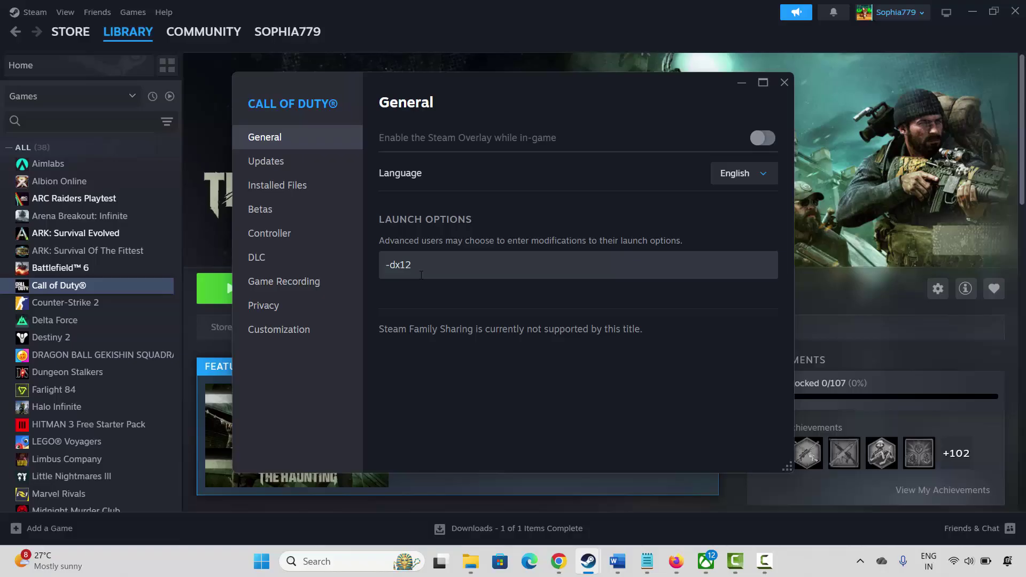
drag(415, 265, 377, 268)
text(-dx12)
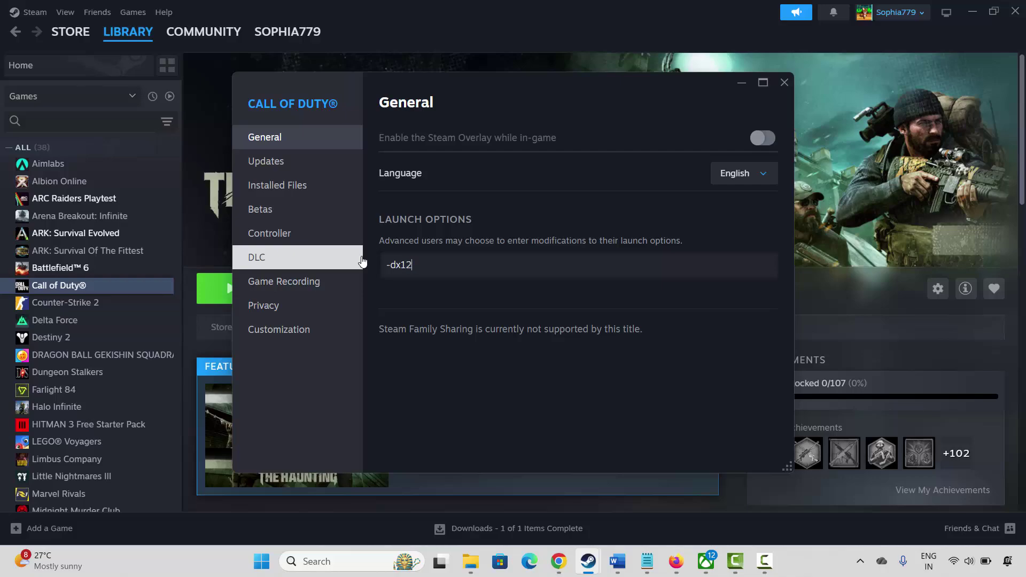
click(781, 84)
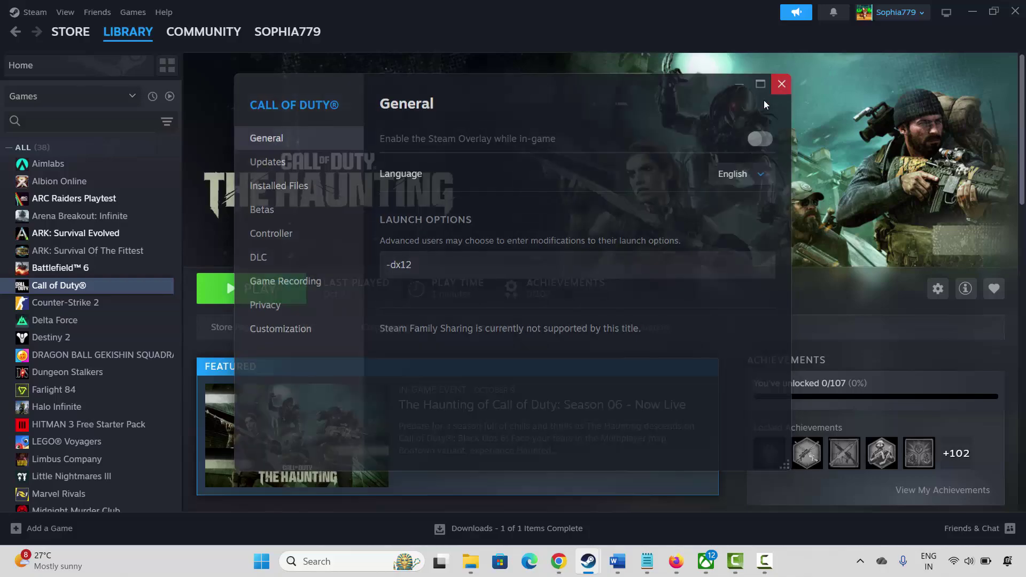
Check the Method 4 section in the Word crash-fix notes
key(alt+Tab)
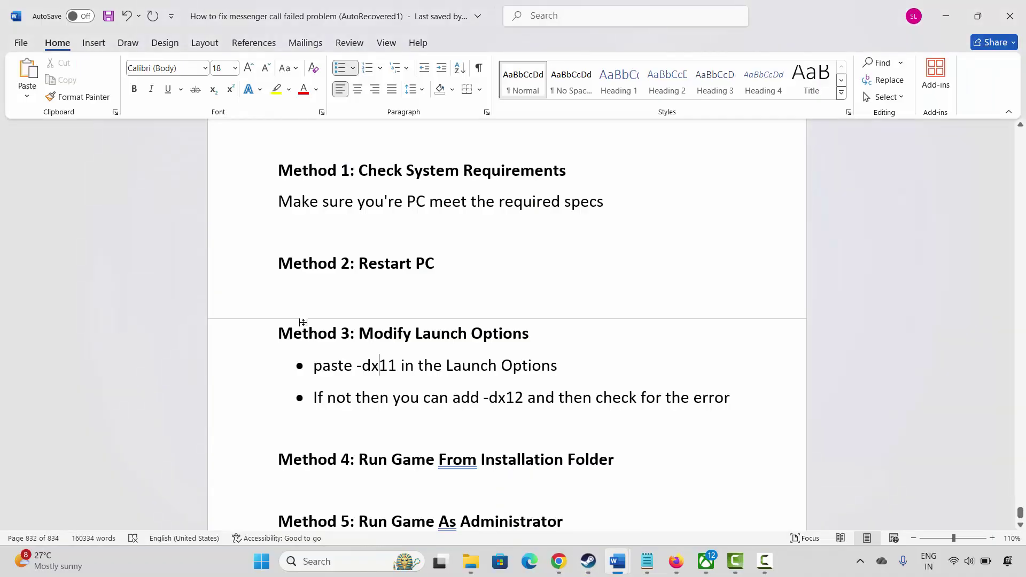
scroll(303, 322, down, 2)
click(254, 354)
click(342, 383)
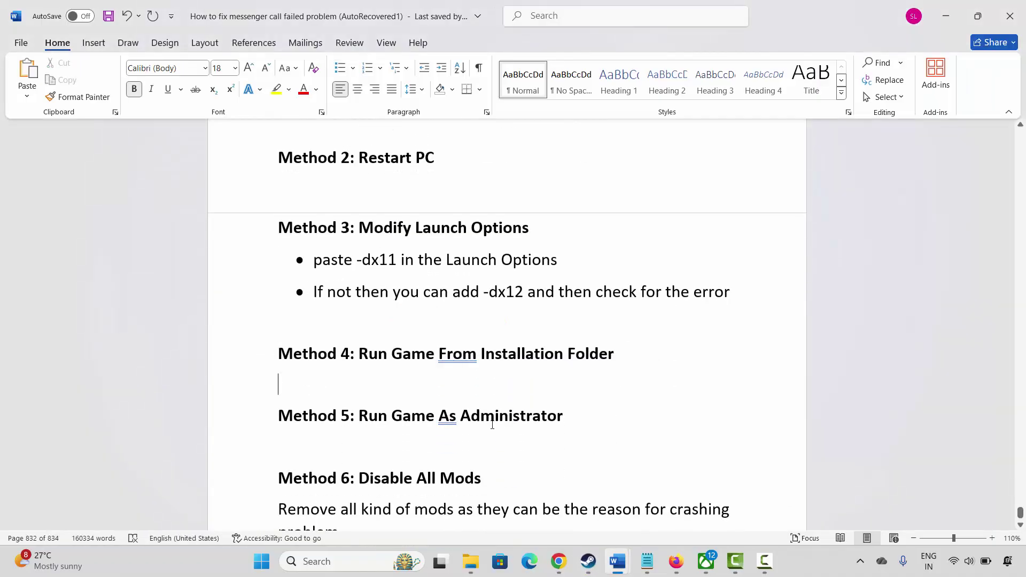
Browse Call of Duty's local files through Steam's Manage menu
click(588, 561)
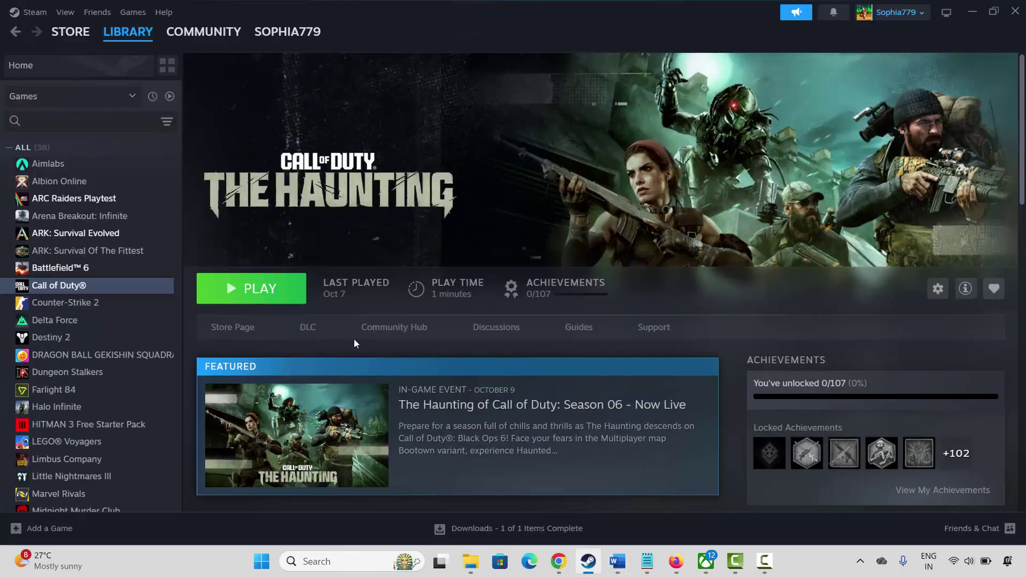
mouse_move(125, 57)
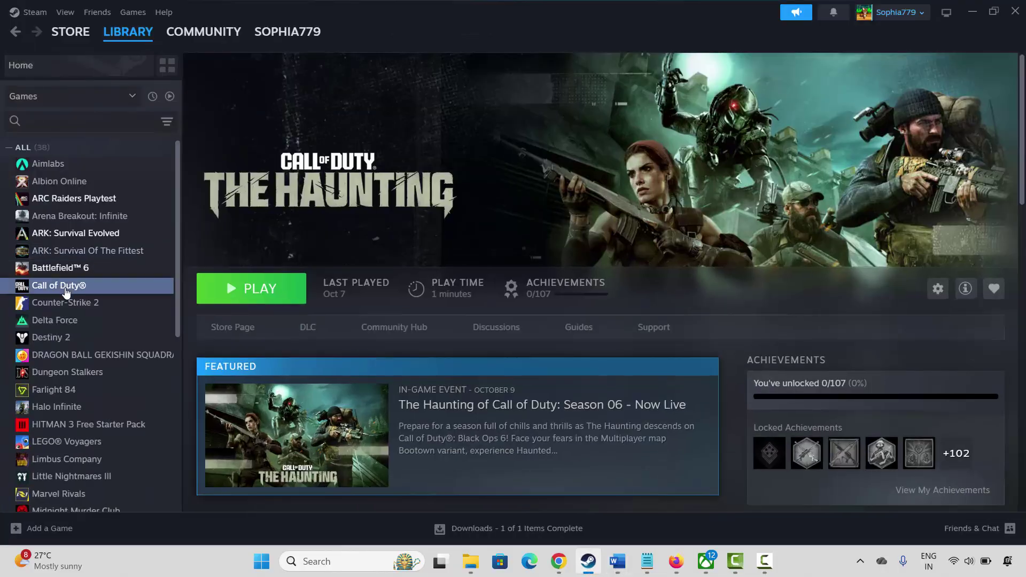
right_click(66, 292)
mouse_move(133, 374)
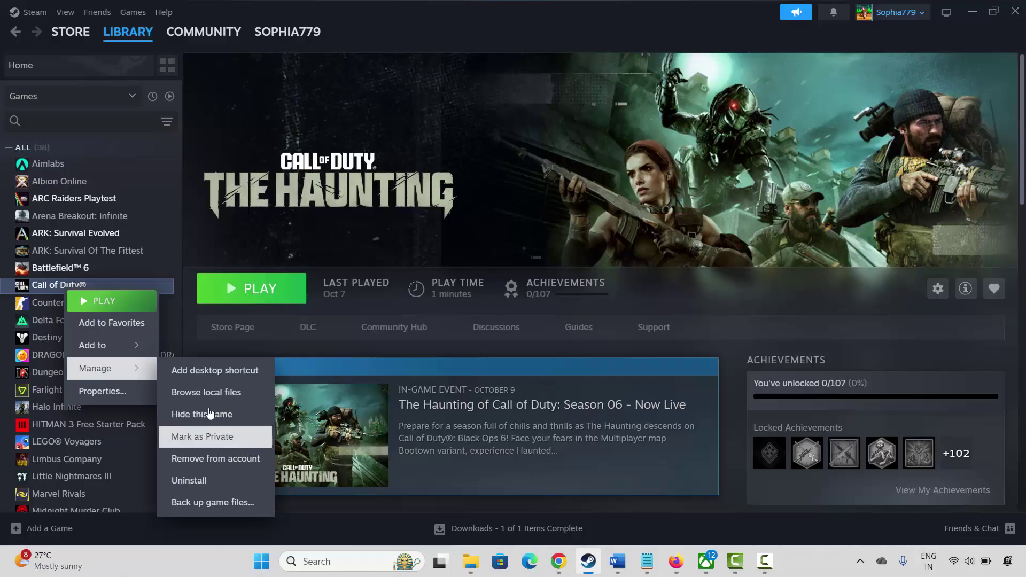
click(209, 392)
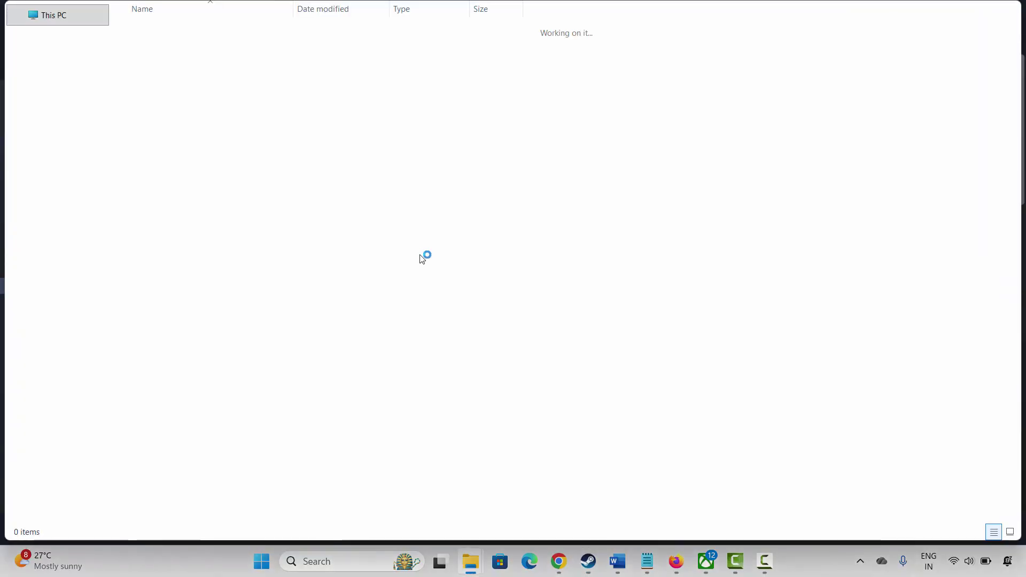
Find the cod application in the Call of Duty HQ folder and open its context menu
scroll(263, 321, down, 9)
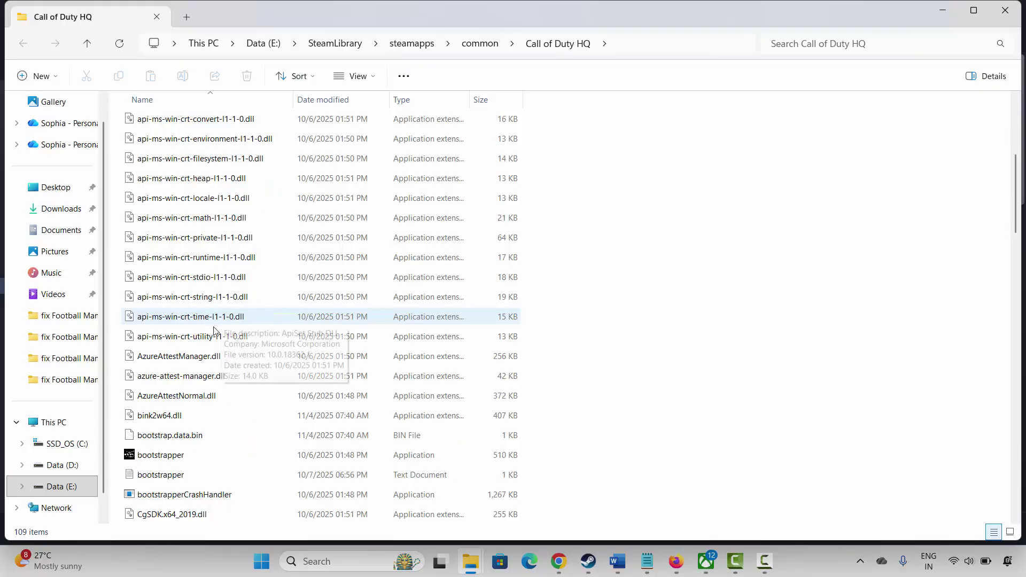
scroll(189, 331, down, 1)
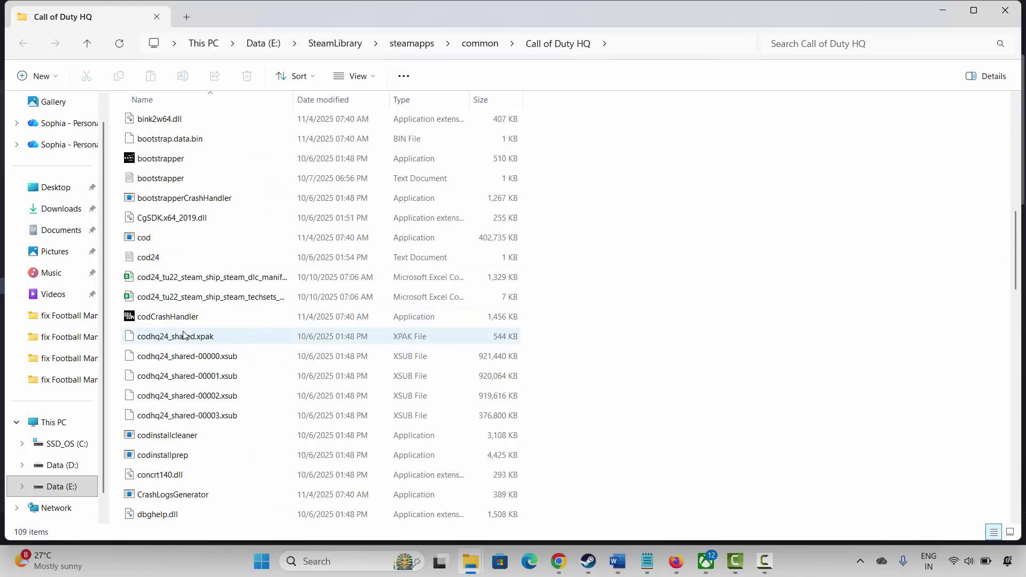
scroll(202, 356, down, 2)
scroll(204, 369, up, 1)
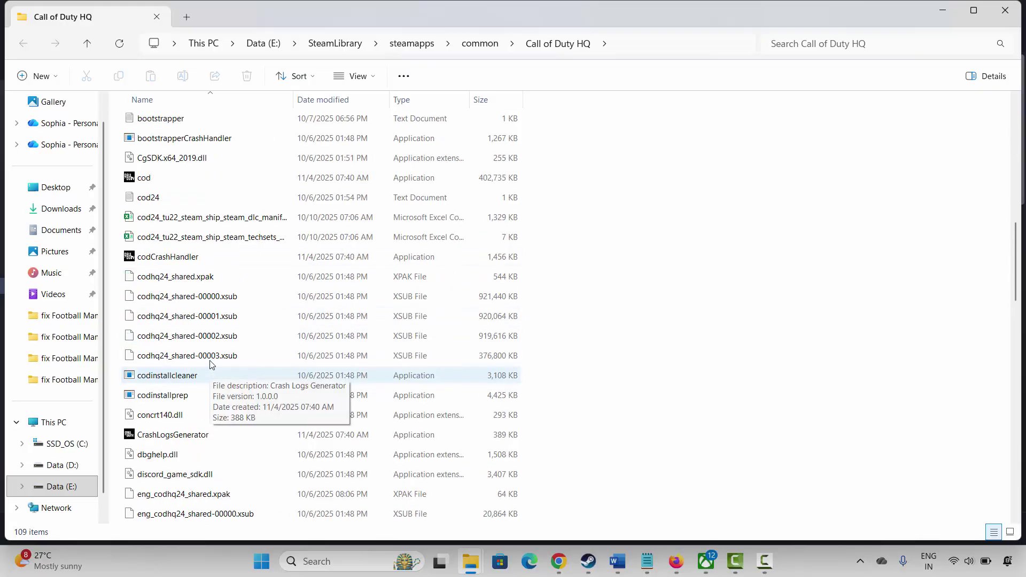
click(150, 183)
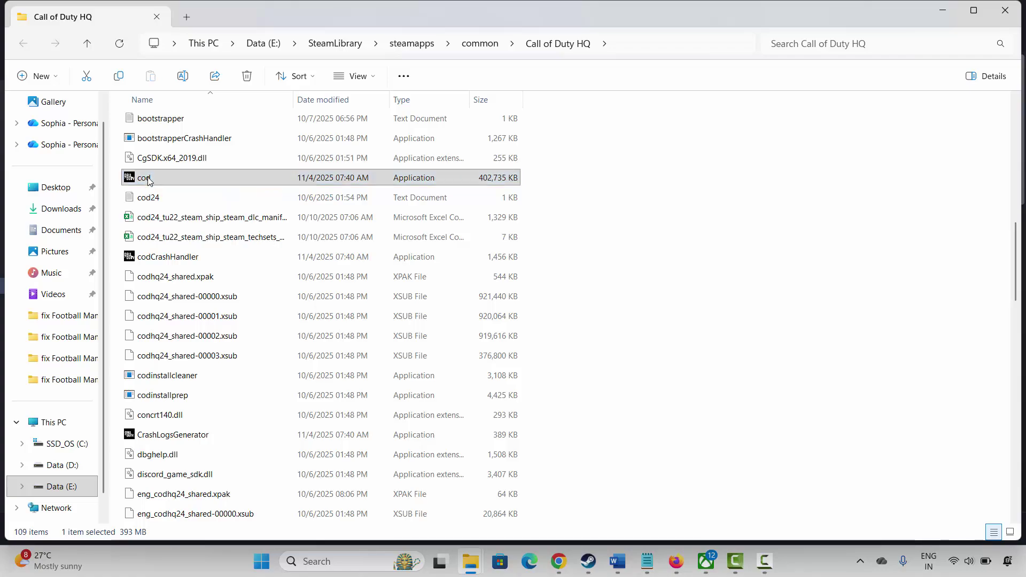
right_click(149, 180)
Make cod run as administrator in Windows 7 compatibility mode without fullscreen optimizations, then close Explorer
click(217, 388)
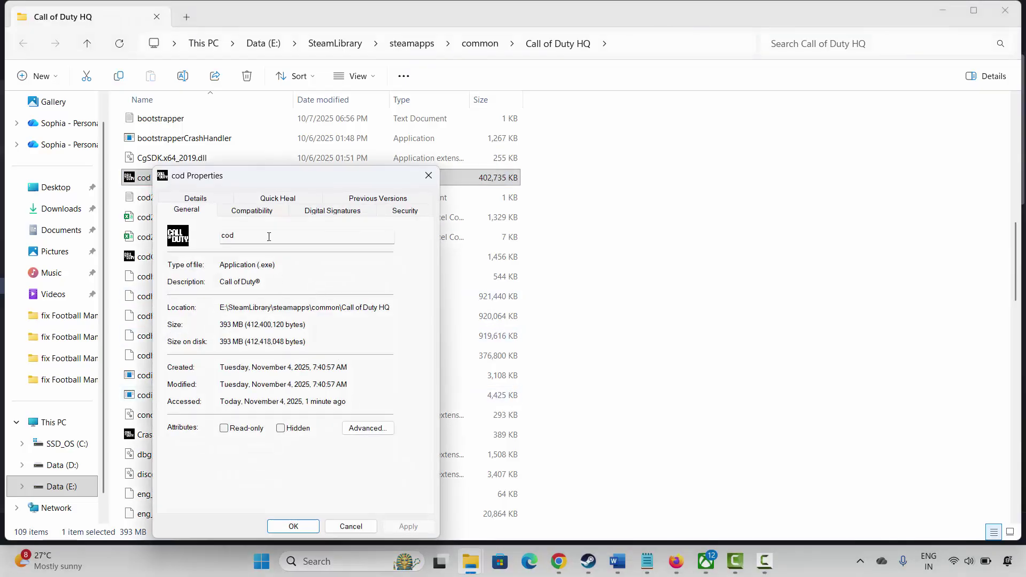
click(252, 212)
click(178, 420)
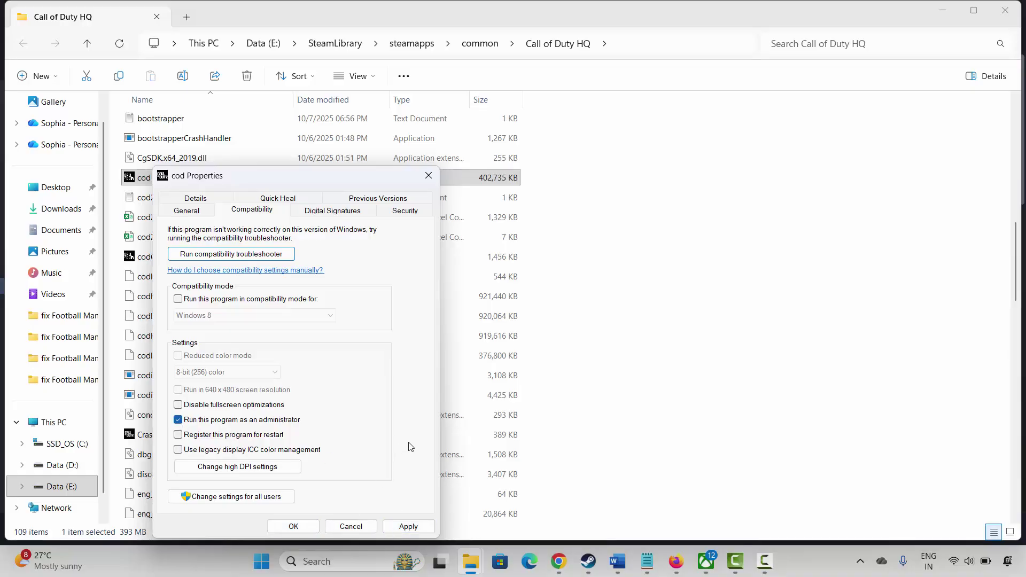
click(179, 300)
click(317, 325)
click(301, 358)
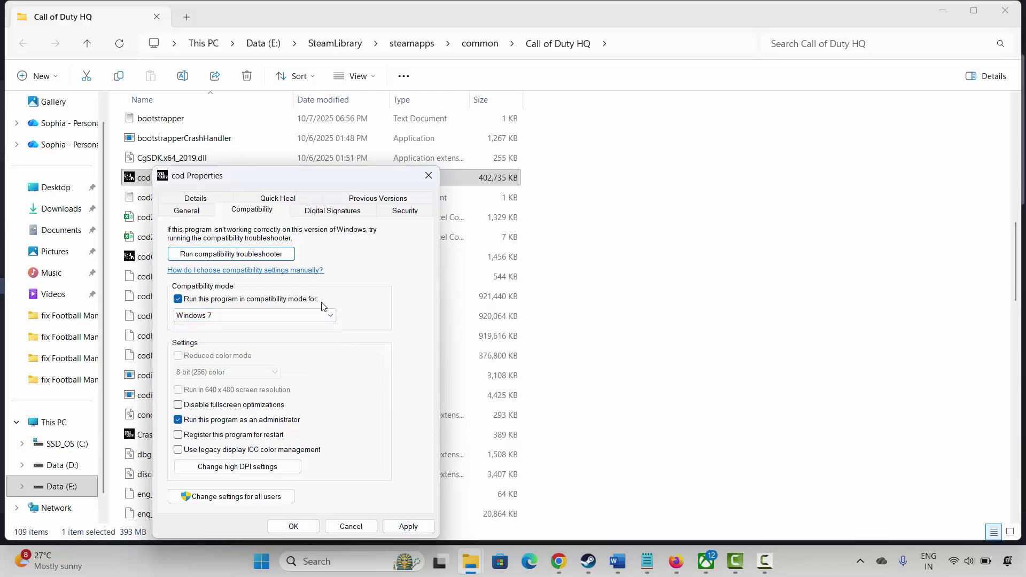
click(179, 405)
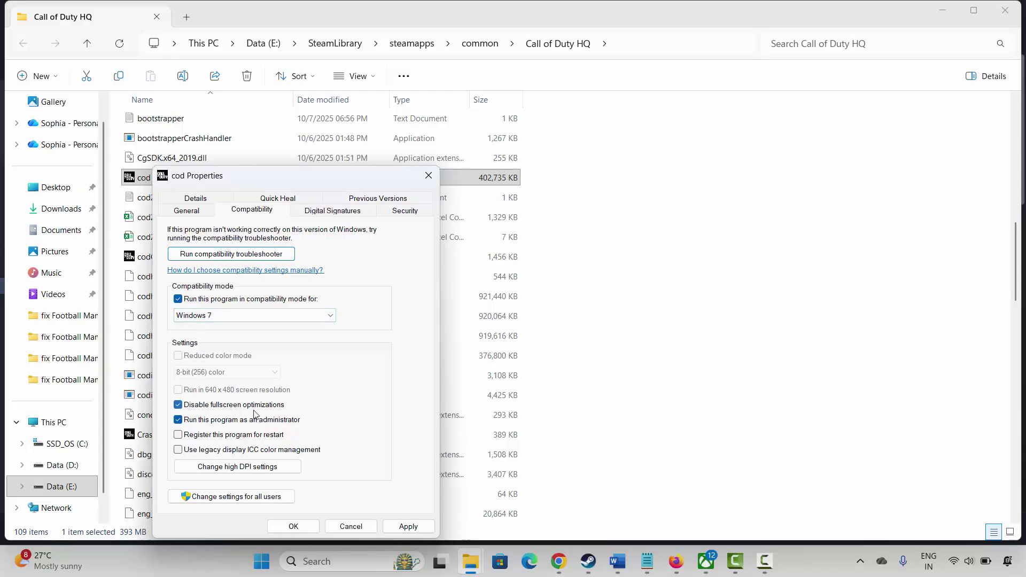
click(409, 527)
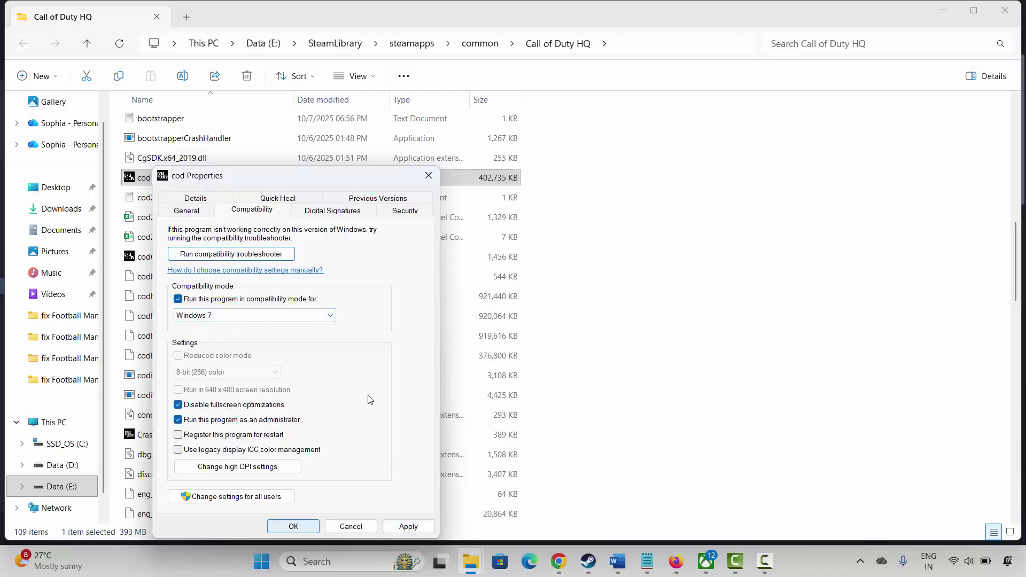
click(429, 175)
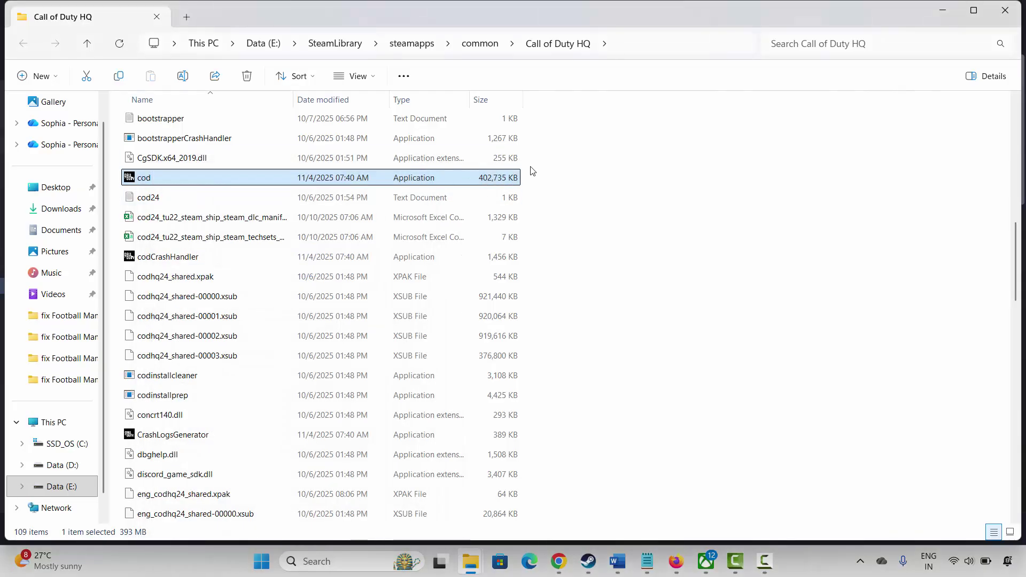
click(1005, 9)
Bring the Word guide forward and review the Method 6 section
click(618, 561)
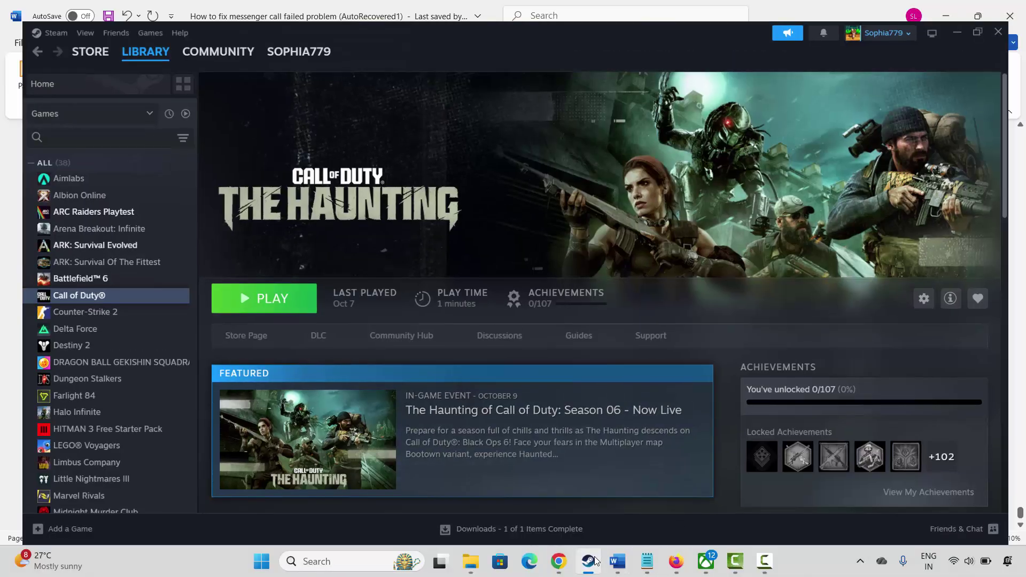
scroll(264, 380, down, 2)
click(246, 409)
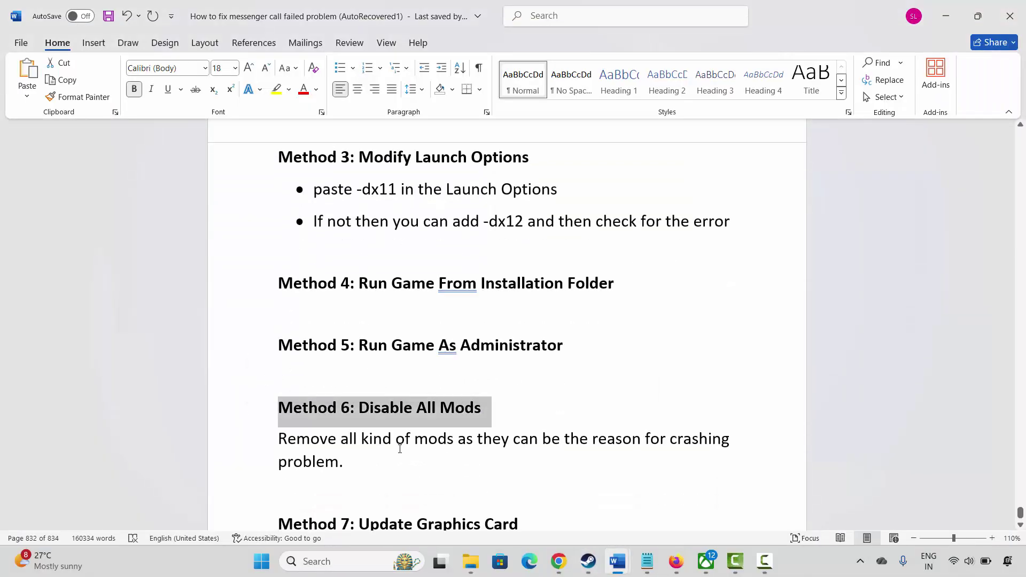
click(397, 443)
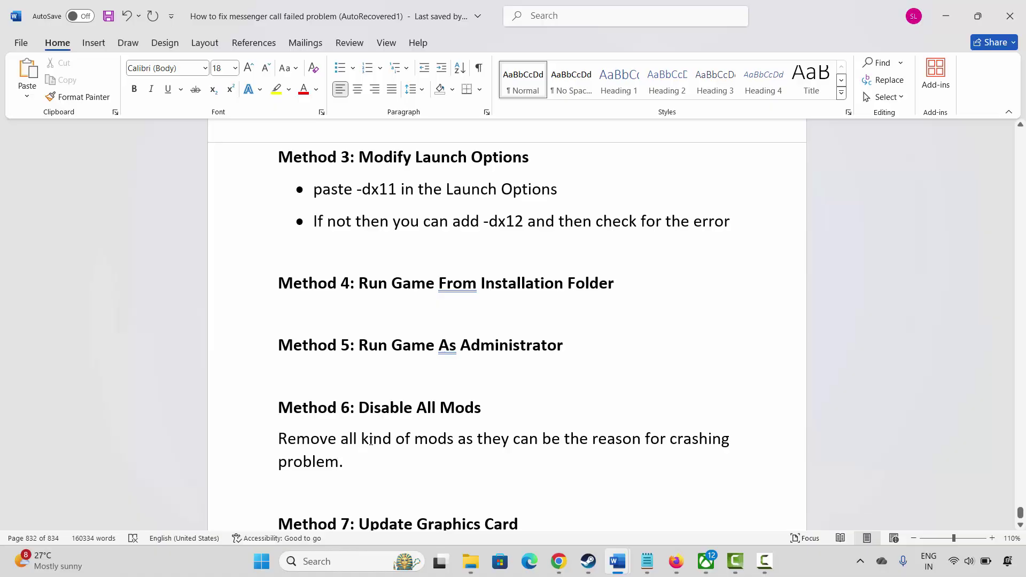
Scroll to Method 7: Update Graphics Card and open Windows search
scroll(371, 438, down, 3)
click(285, 436)
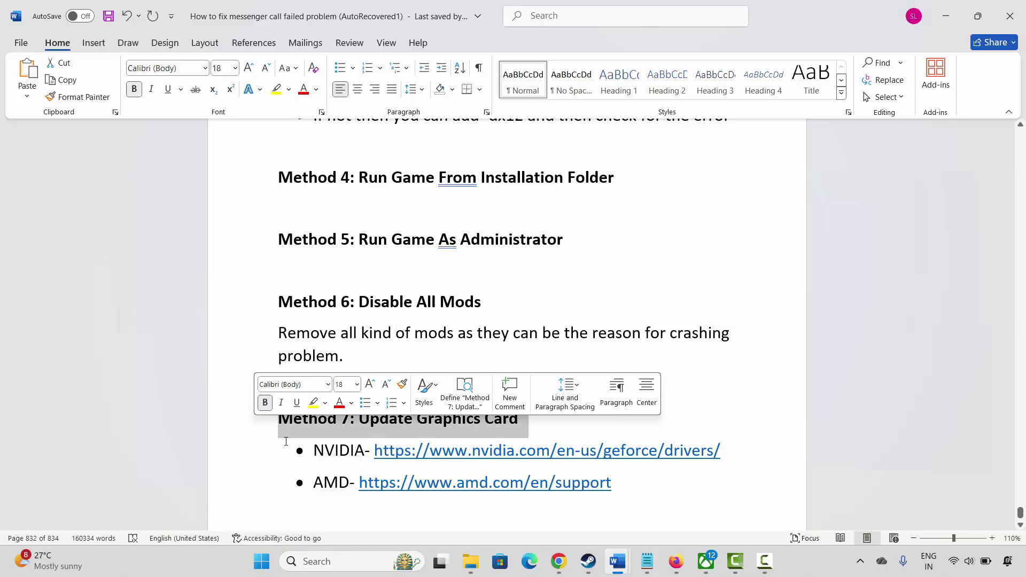
click(314, 451)
click(317, 564)
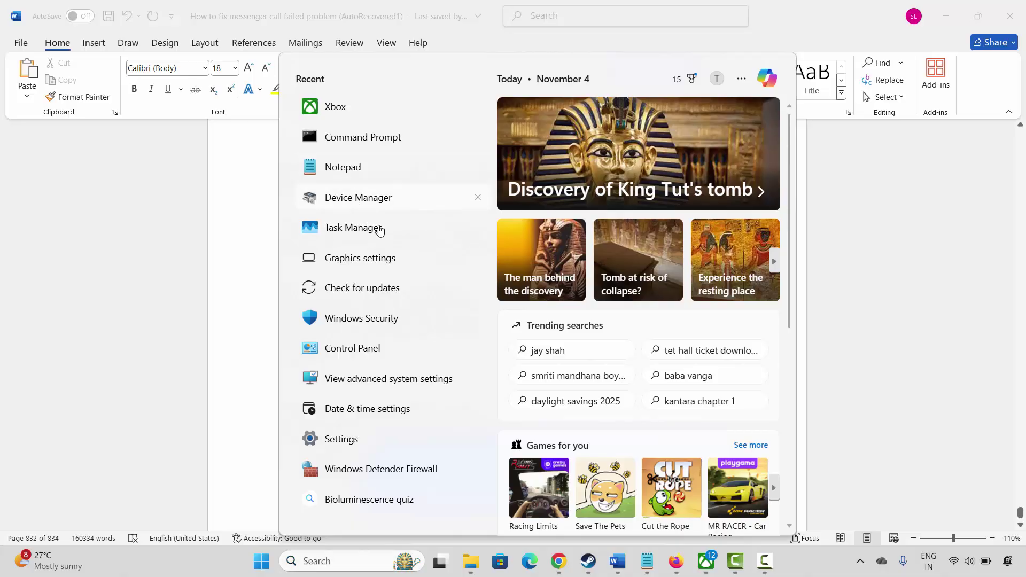
Auto-search for an Intel(R) UHD Graphics driver update in Device Manager, then close the result
click(378, 229)
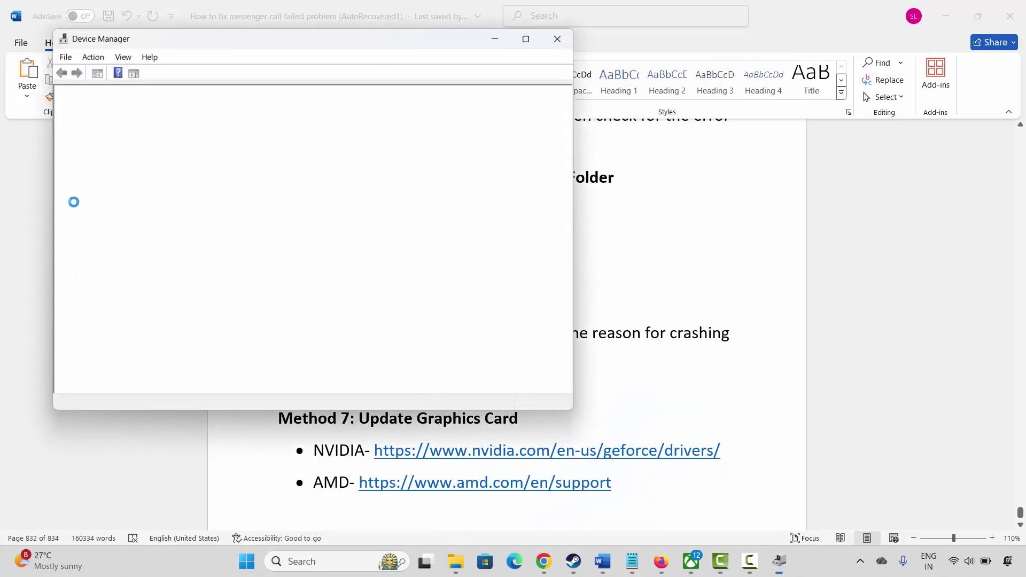
click(74, 188)
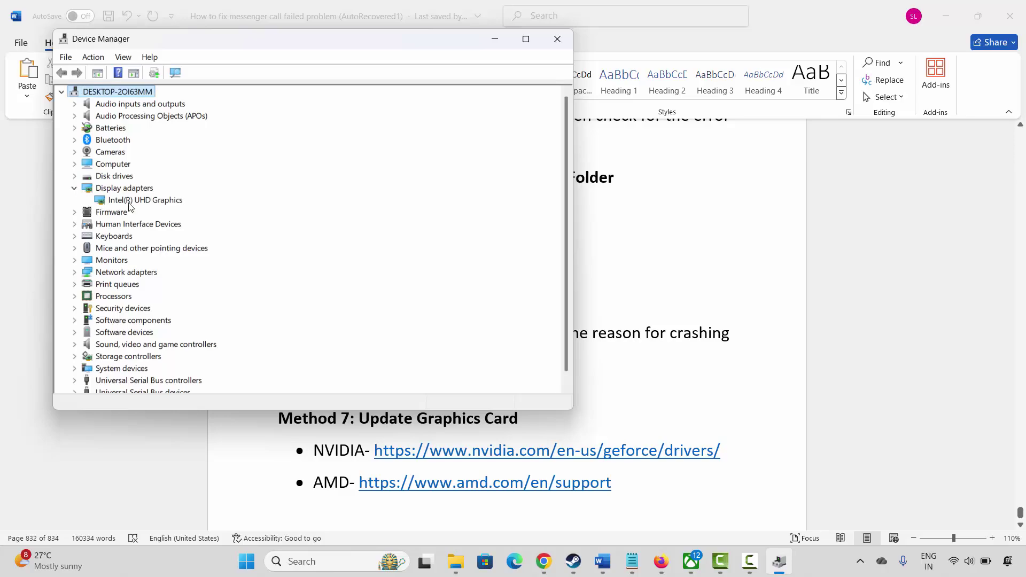
click(131, 203)
right_click(131, 203)
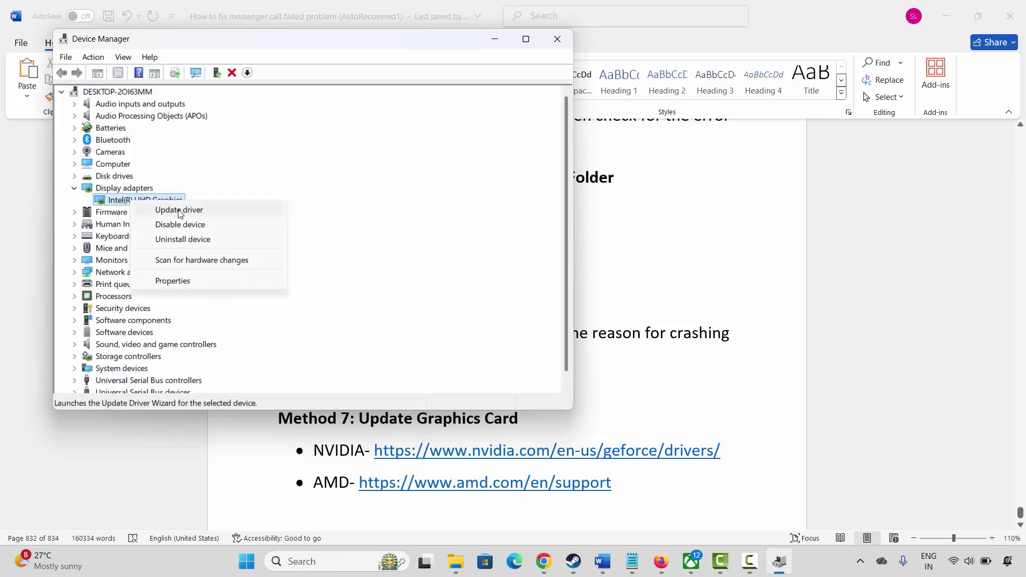
click(168, 210)
click(260, 201)
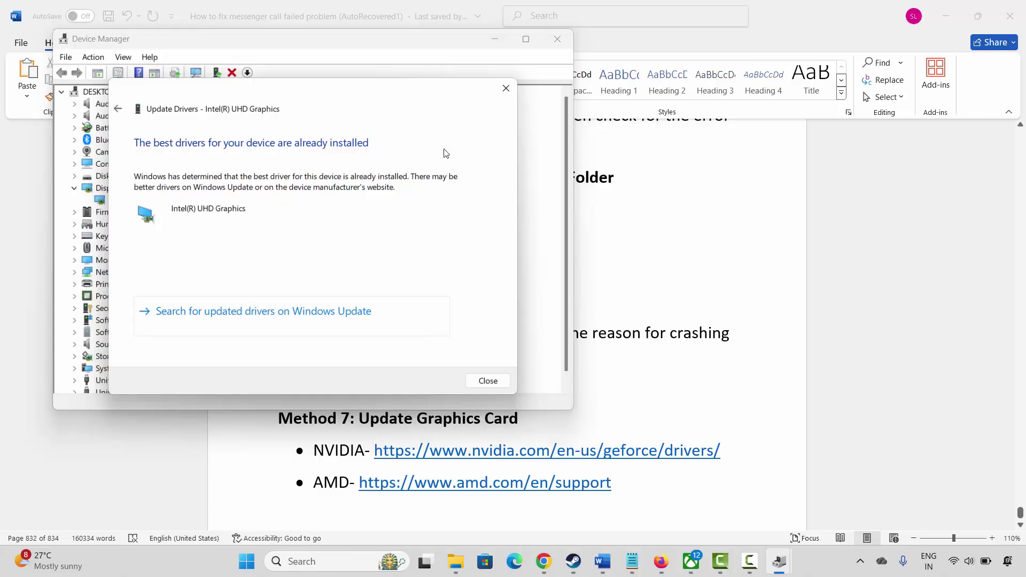
click(507, 90)
Close Device Manager and place the caret under Method 8: Verify Integrity Of Game Files
click(558, 39)
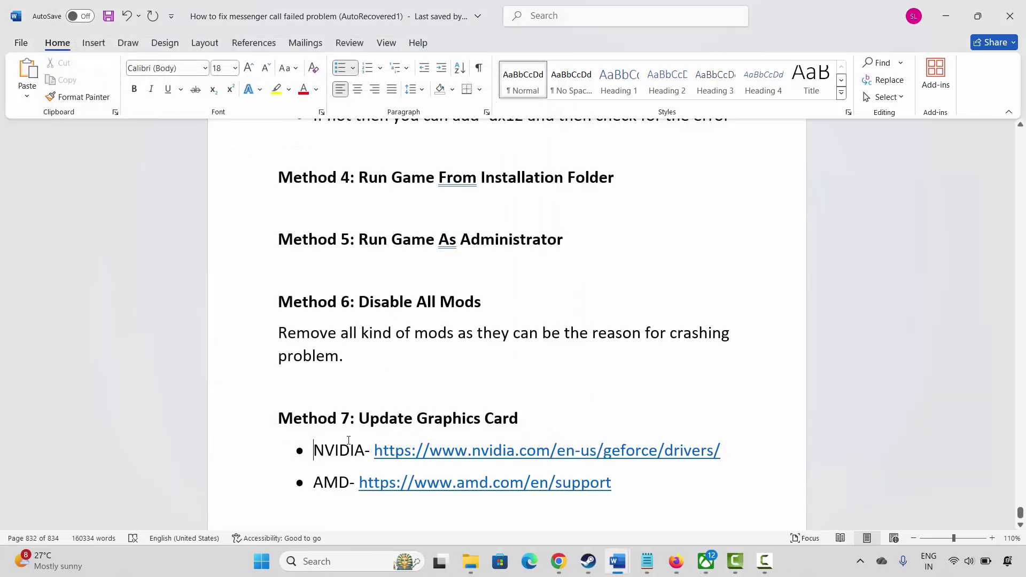
scroll(345, 426, down, 1)
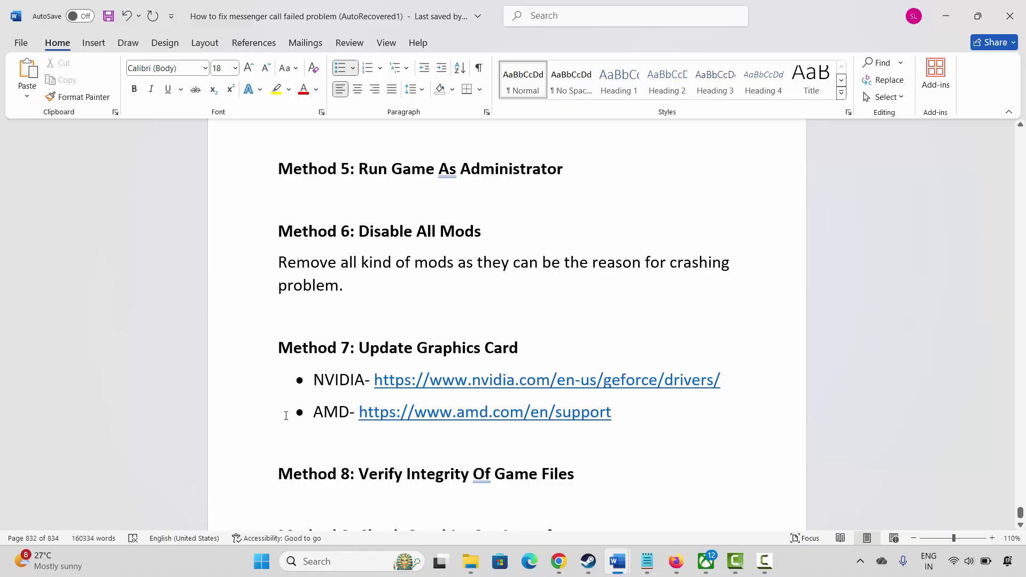
scroll(300, 401, down, 2)
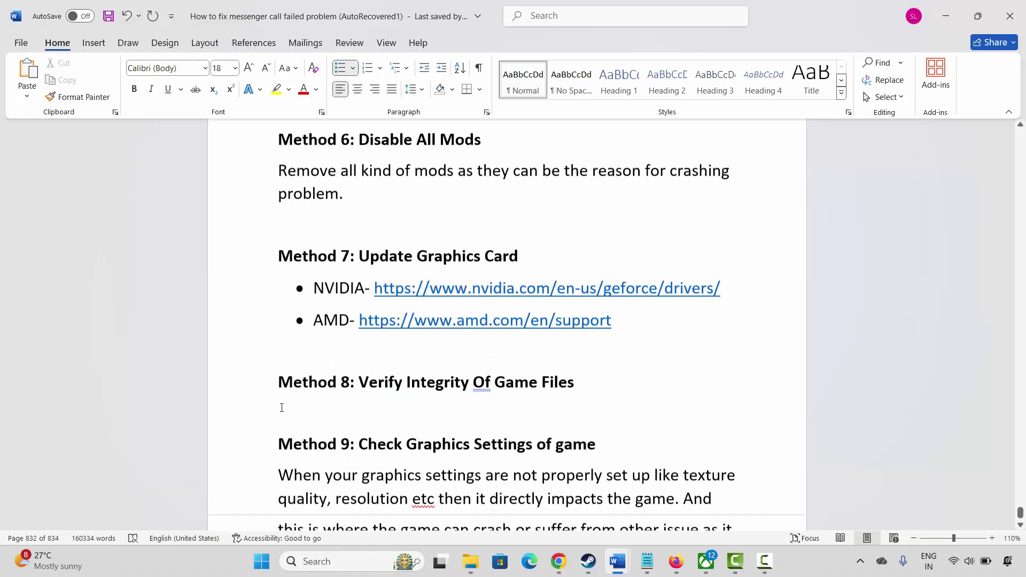
click(238, 383)
click(331, 410)
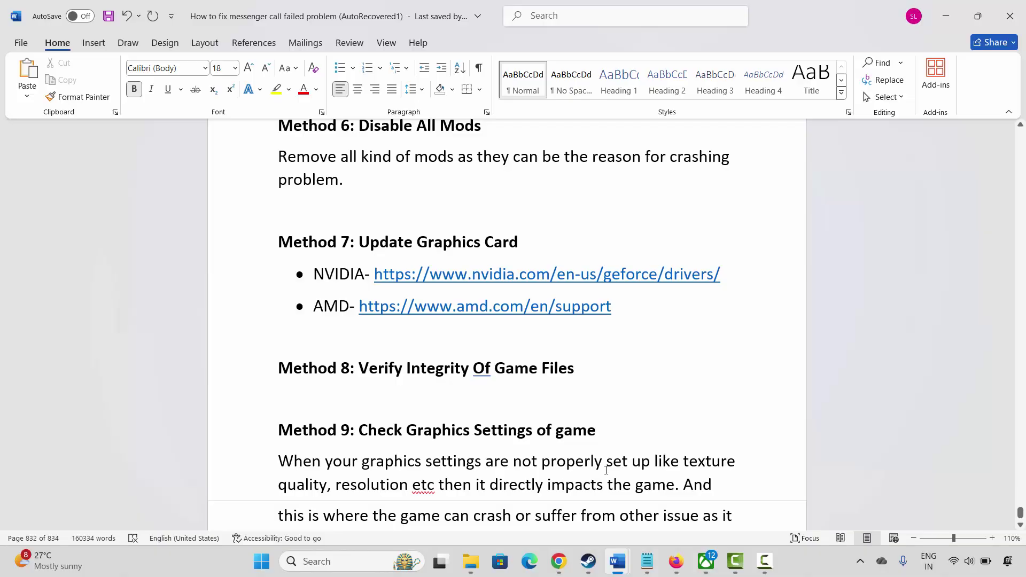
Start verifying Call of Duty®'s game files from its Installed Files properties, then return to Word
click(590, 560)
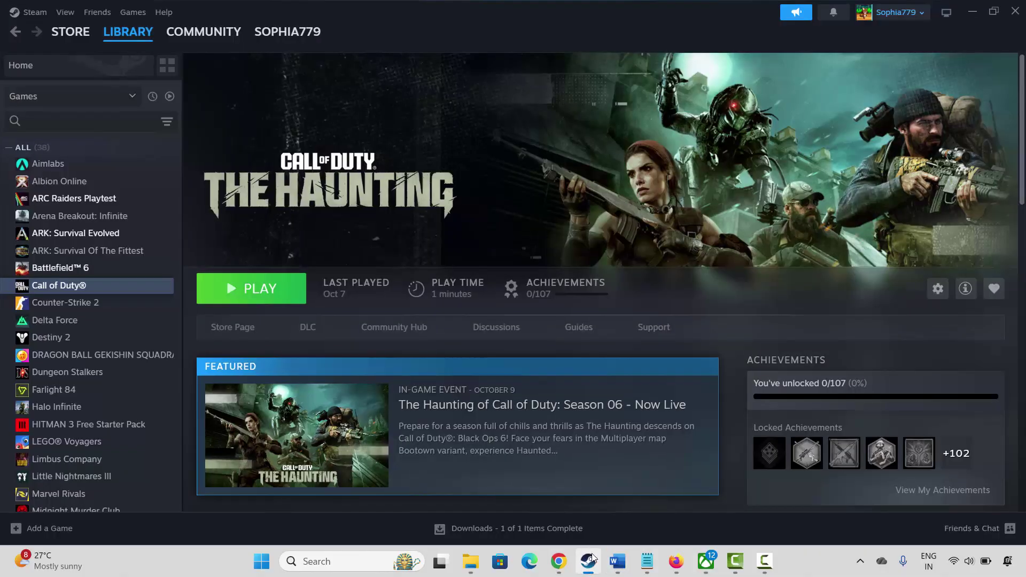
right_click(68, 289)
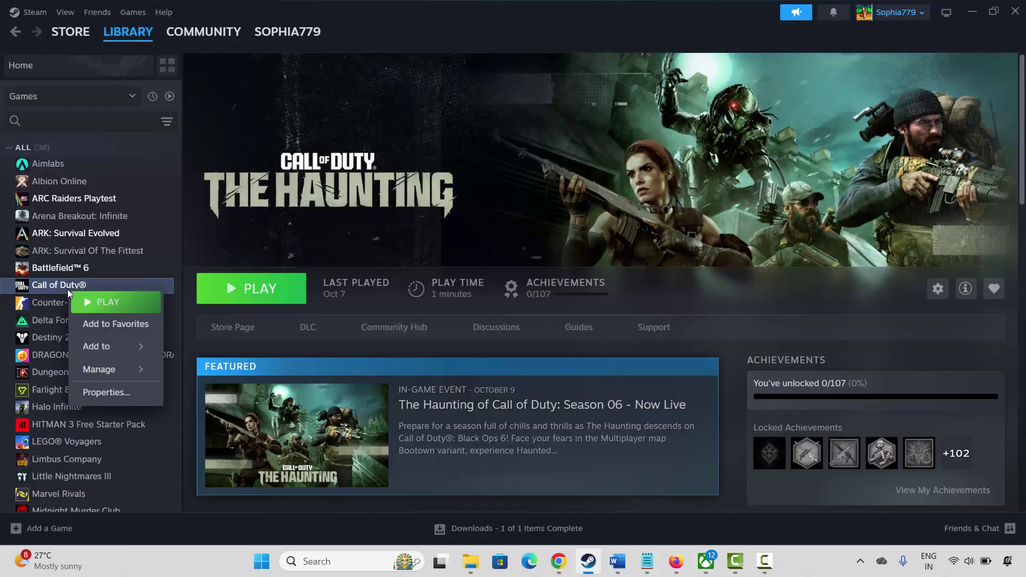
click(110, 393)
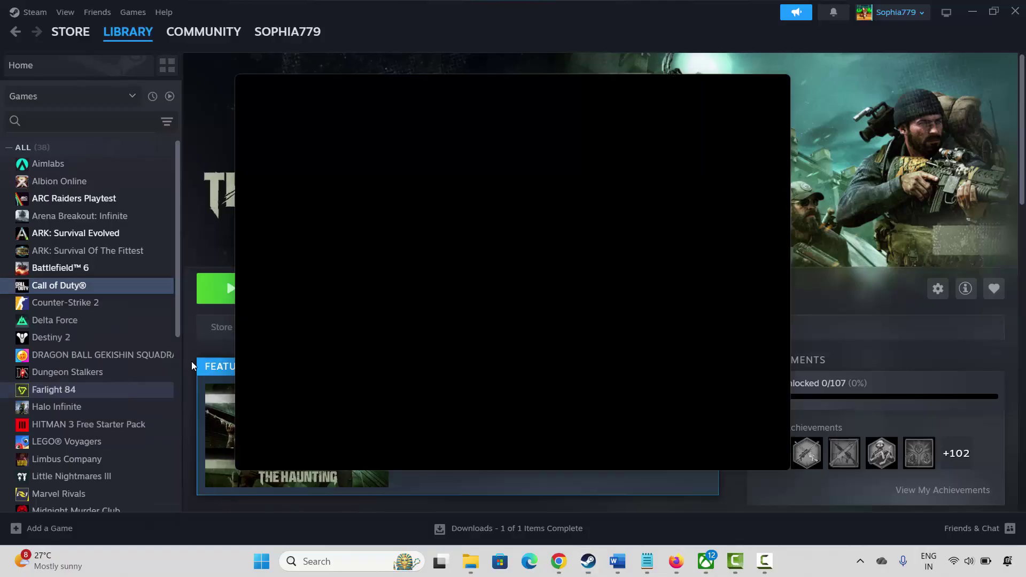
click(270, 185)
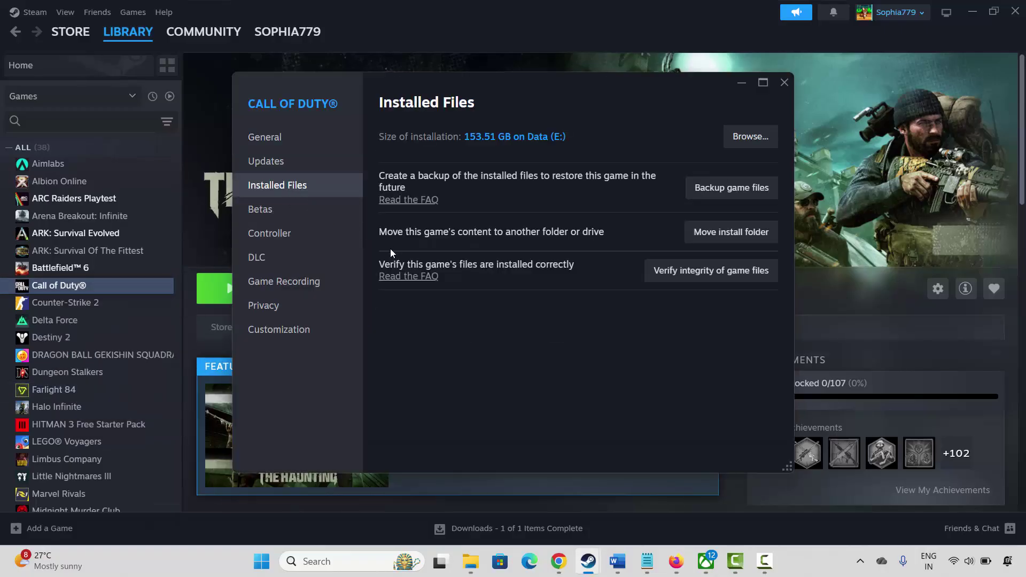
click(700, 281)
click(782, 85)
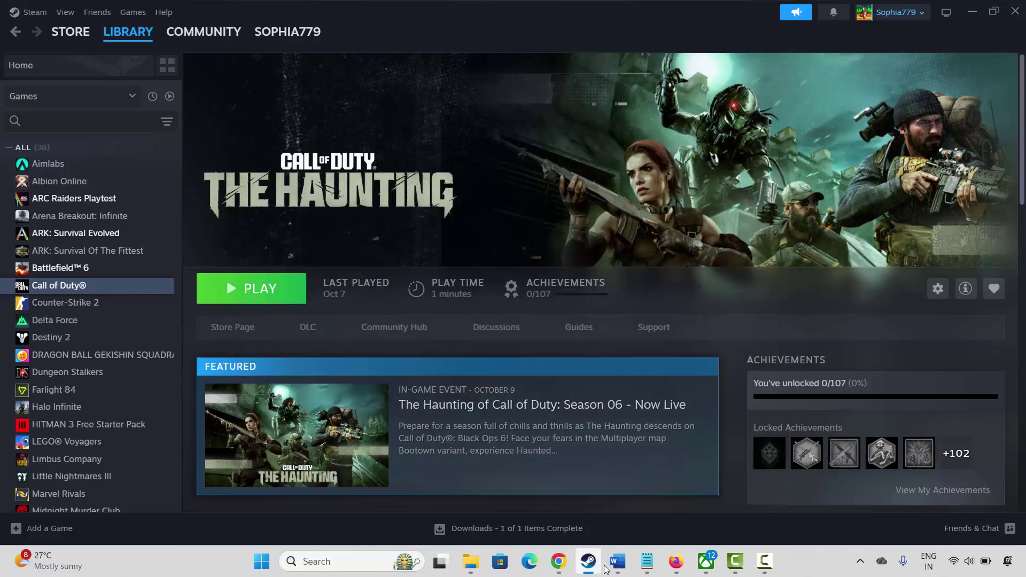
click(618, 562)
Scroll the guide to Method 10's allow-through-firewall step and open Windows Search
scroll(300, 374, down, 1)
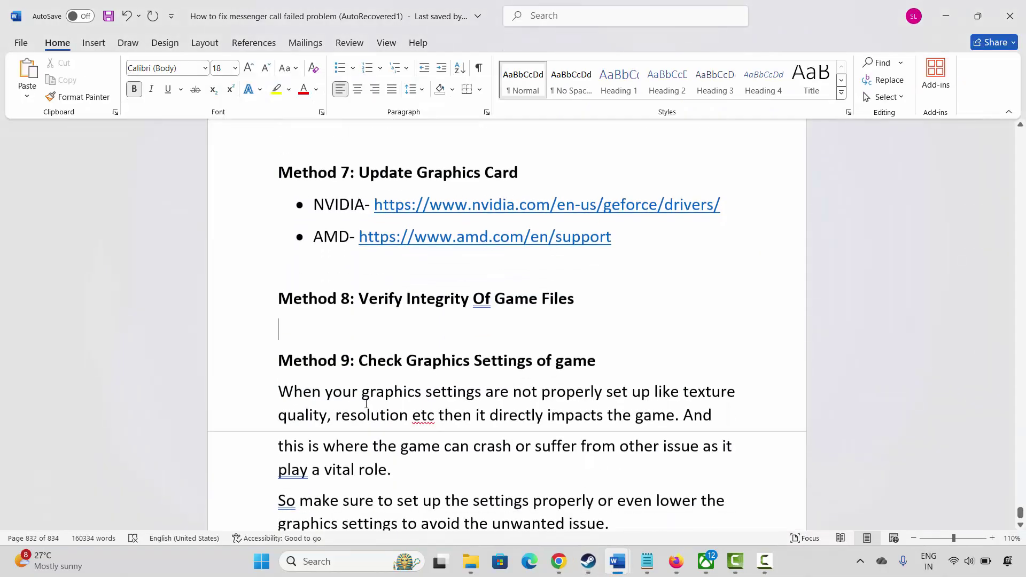
click(252, 369)
click(331, 409)
scroll(332, 411, down, 1)
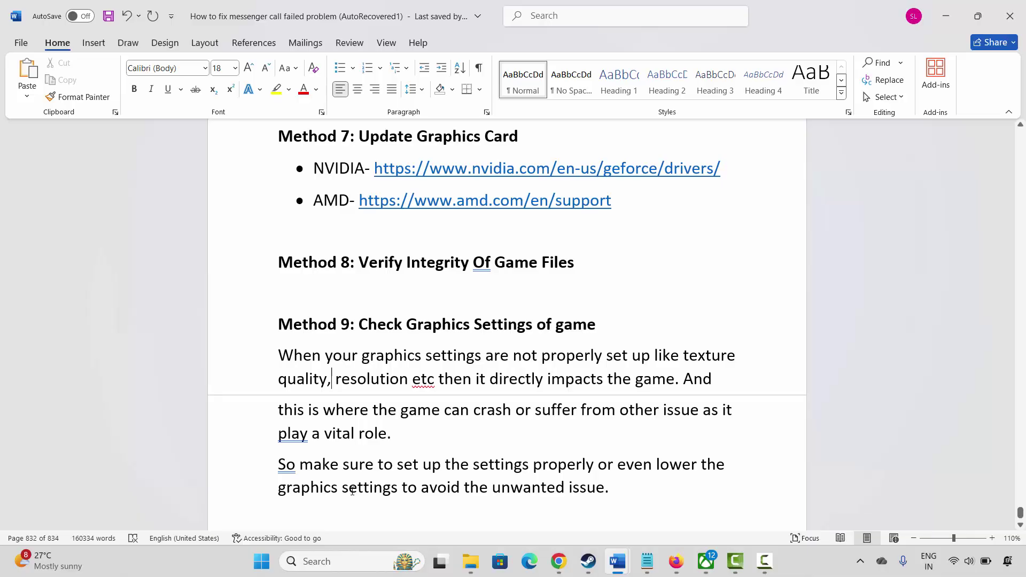
scroll(431, 372, down, 5)
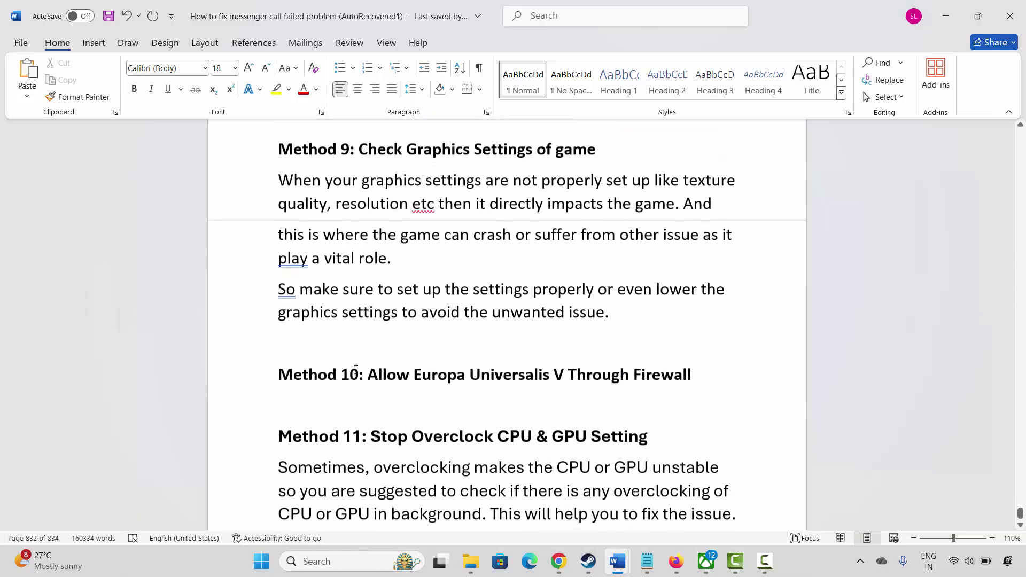
click(241, 390)
click(356, 402)
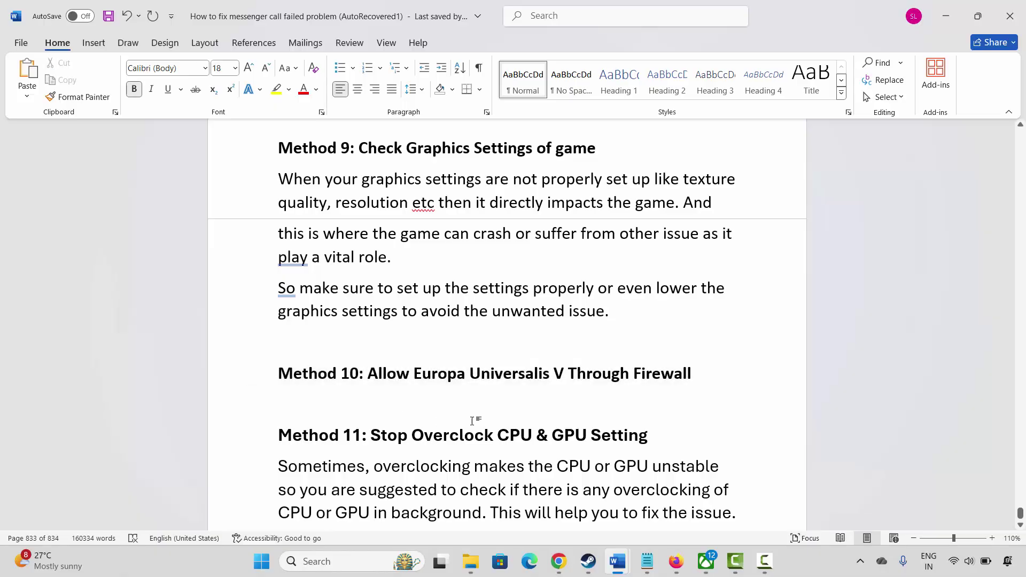
click(331, 561)
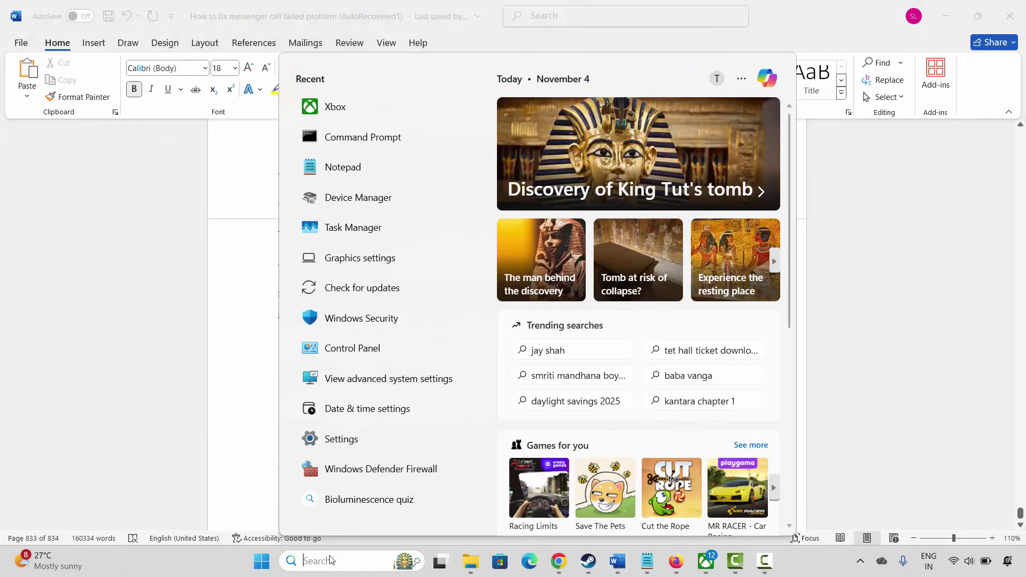
Open Windows Security's list of apps allowed through the firewall and unlock it for changes
click(370, 322)
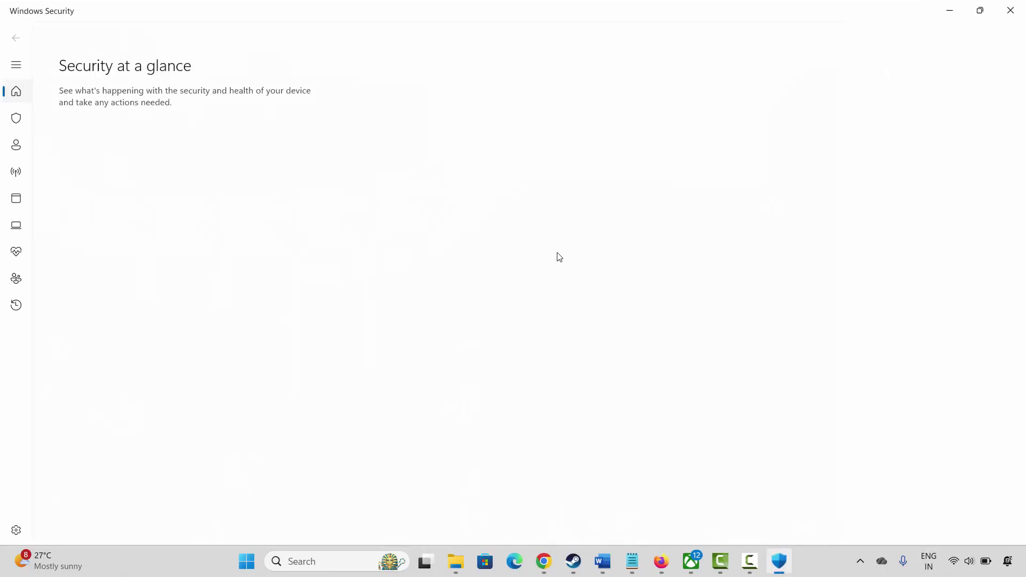
click(615, 219)
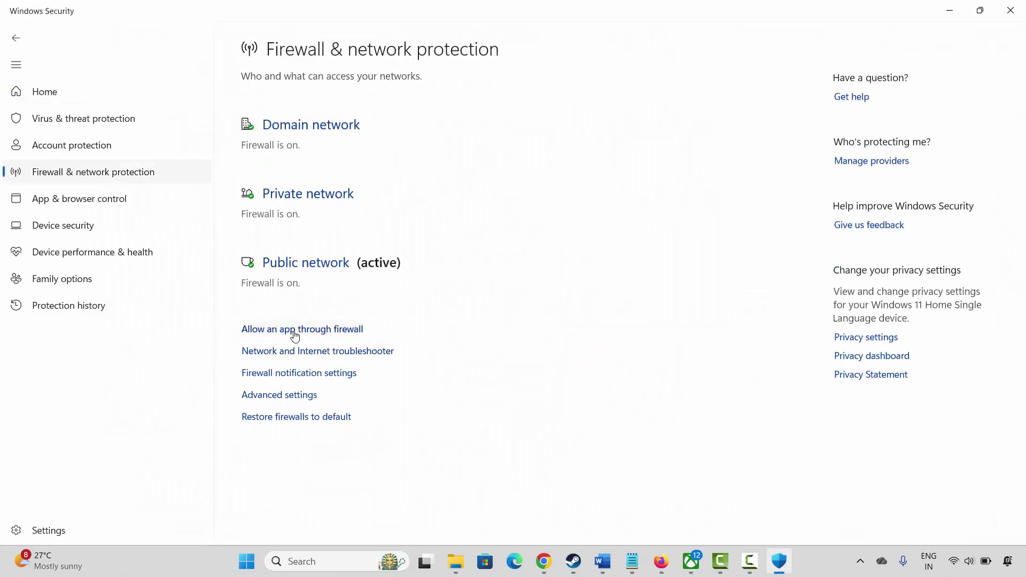
click(295, 336)
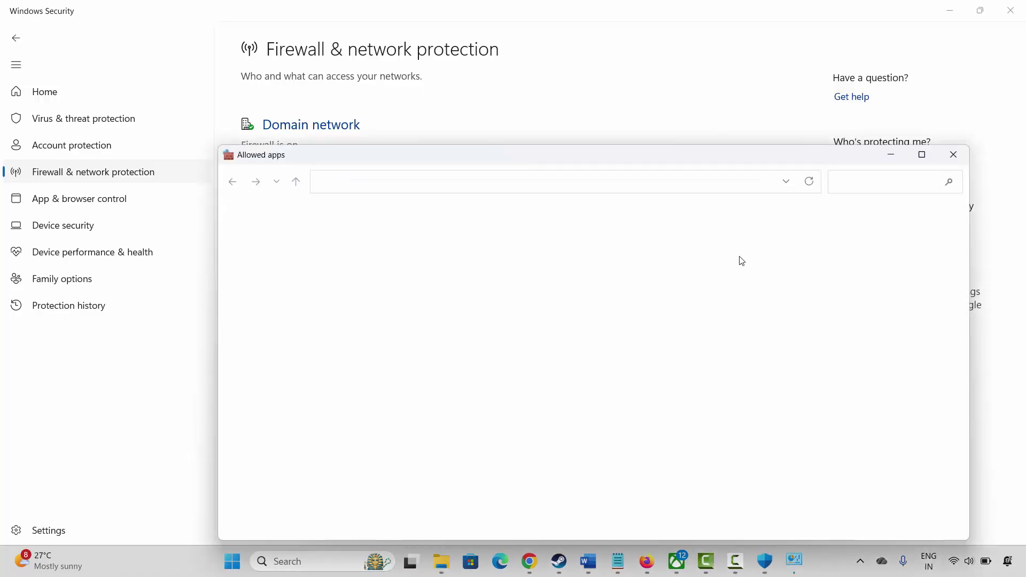
click(748, 253)
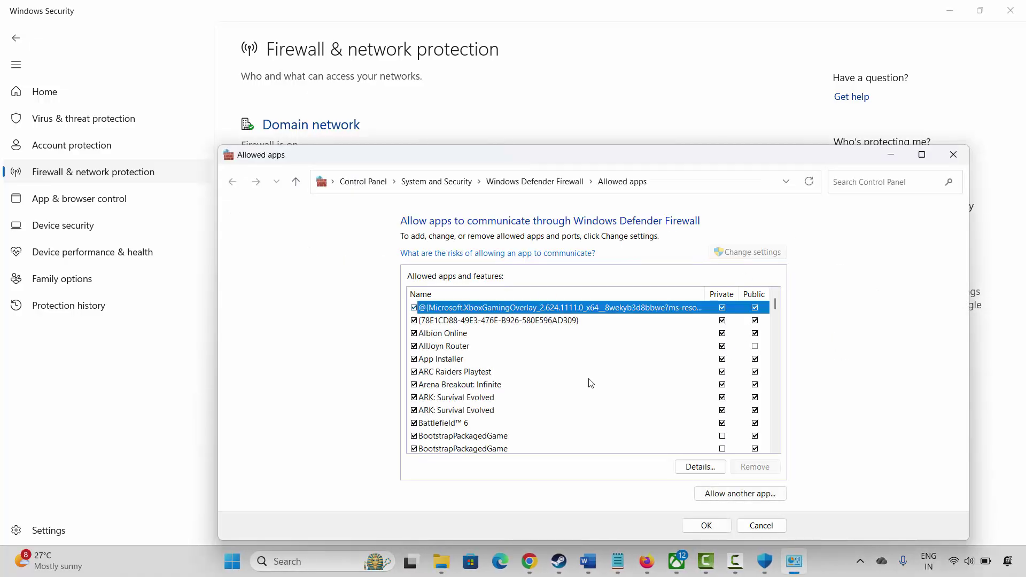
Allow Call of Duty® through the firewall on private and public networks and confirm
scroll(511, 397, down, 3)
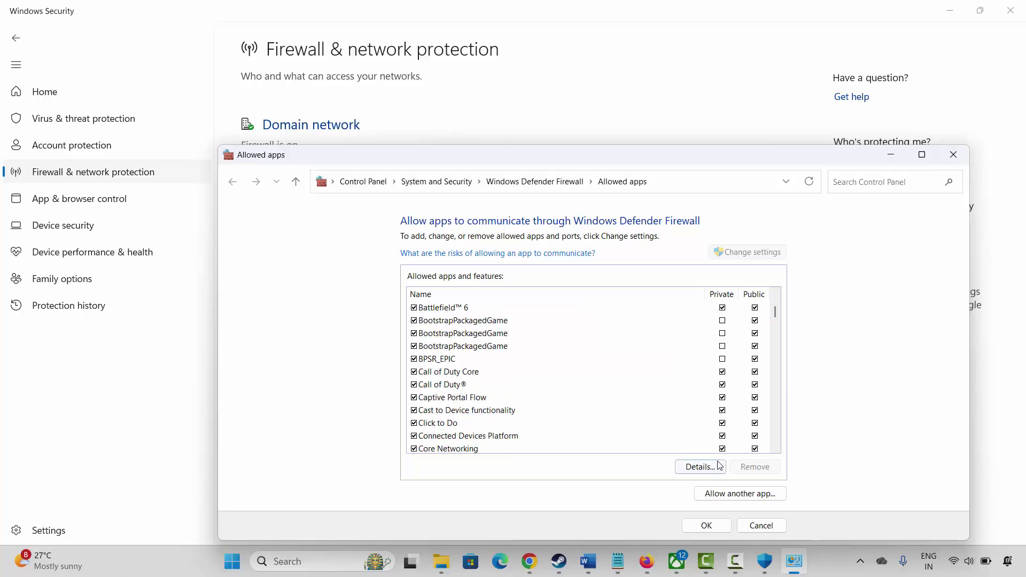
click(734, 493)
click(680, 416)
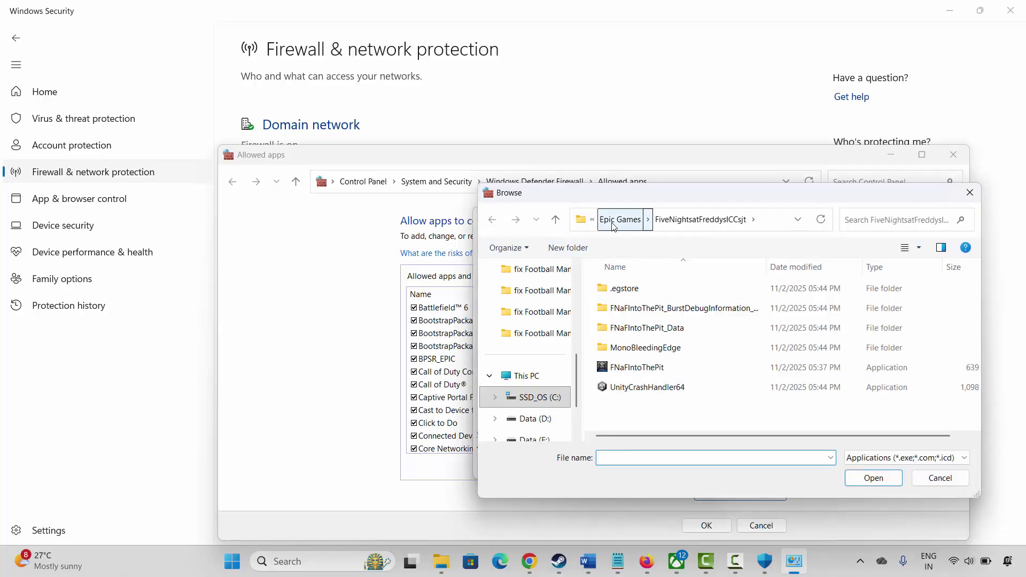
click(619, 224)
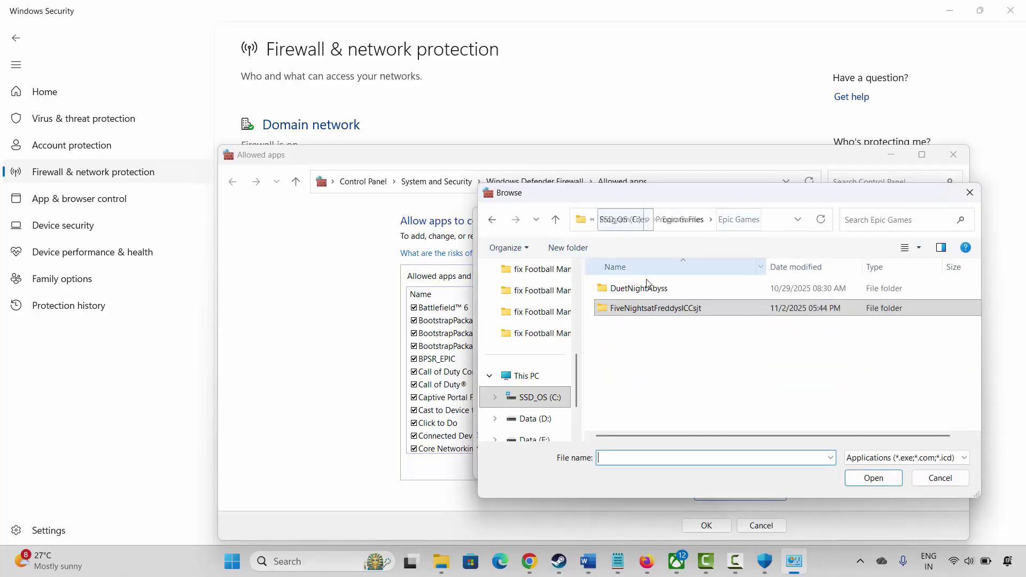
click(931, 481)
click(691, 472)
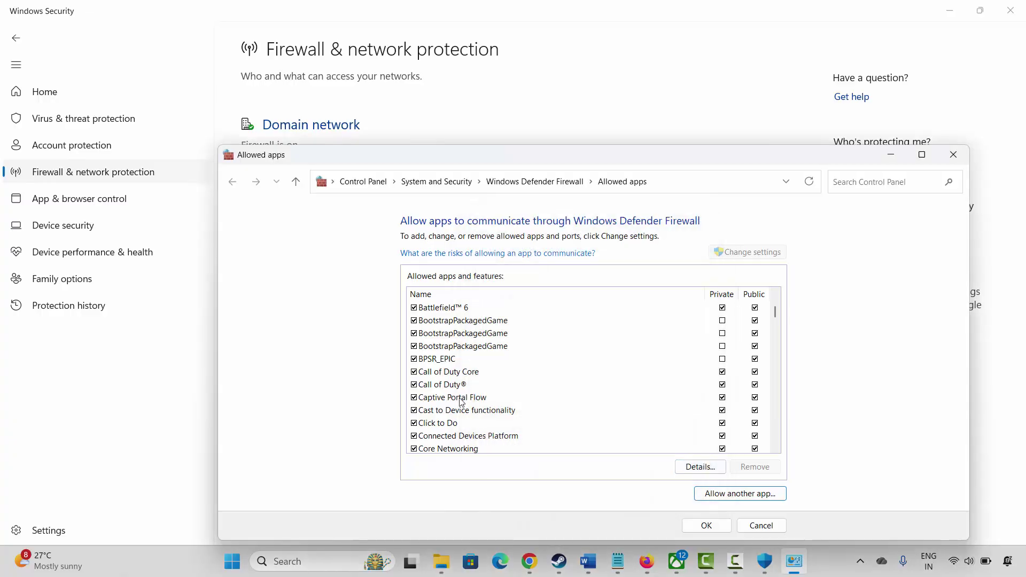
click(451, 385)
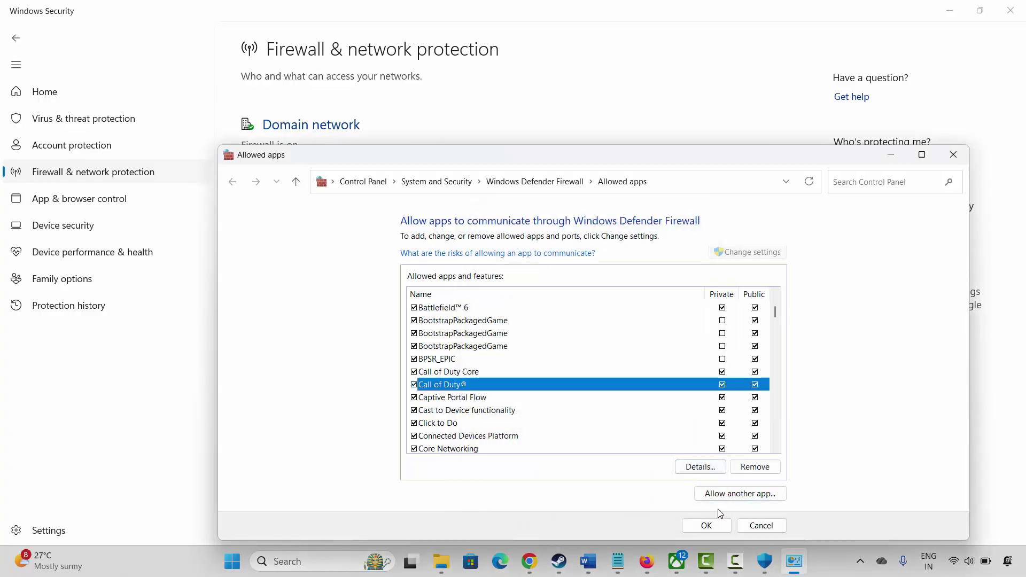
click(953, 156)
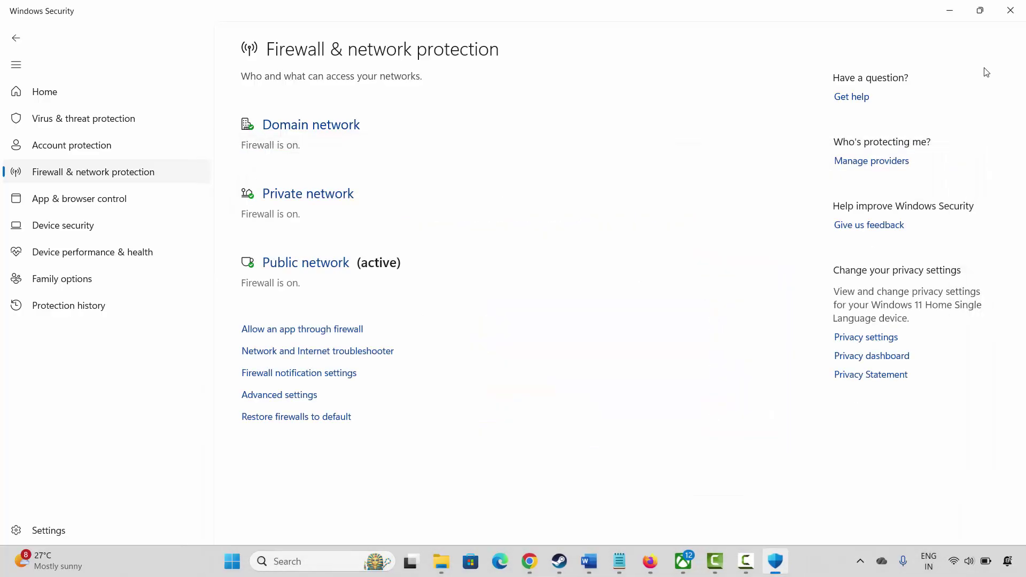
Close Windows Security, scroll the guide past Method 11 to Method 12, and switch to Steam
click(1011, 10)
scroll(473, 339, down, 1)
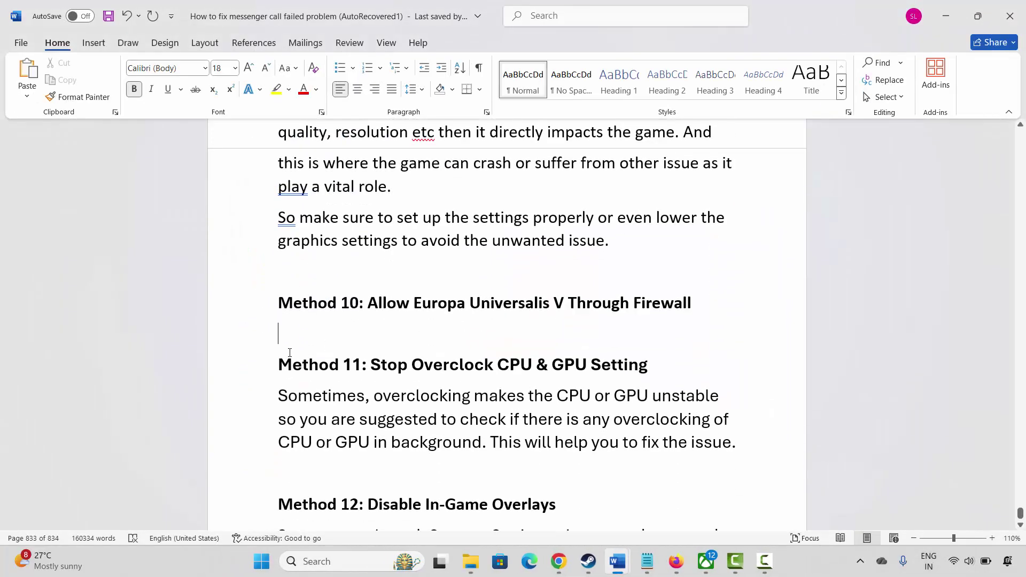
click(245, 371)
click(379, 420)
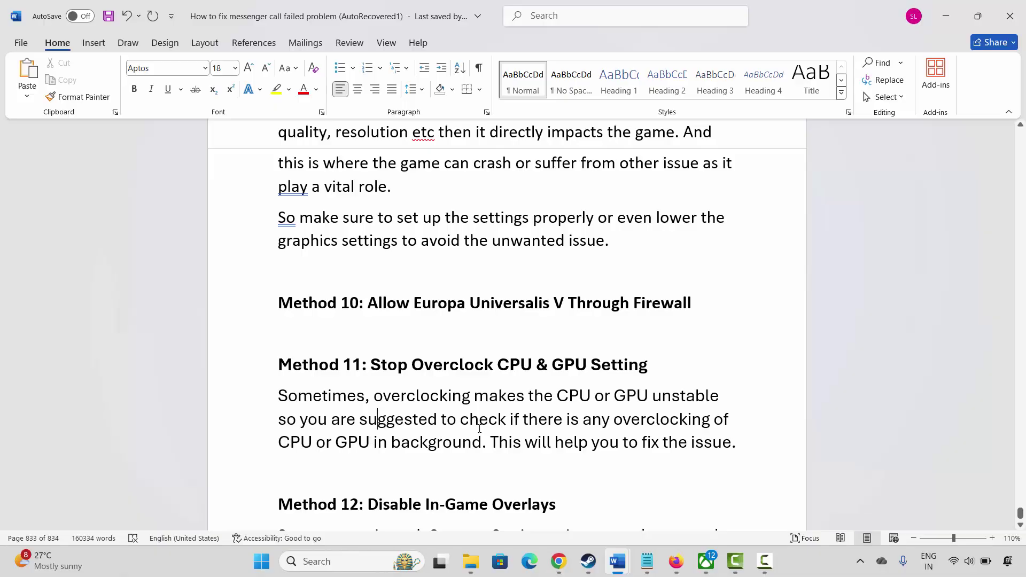
scroll(480, 429, down, 3)
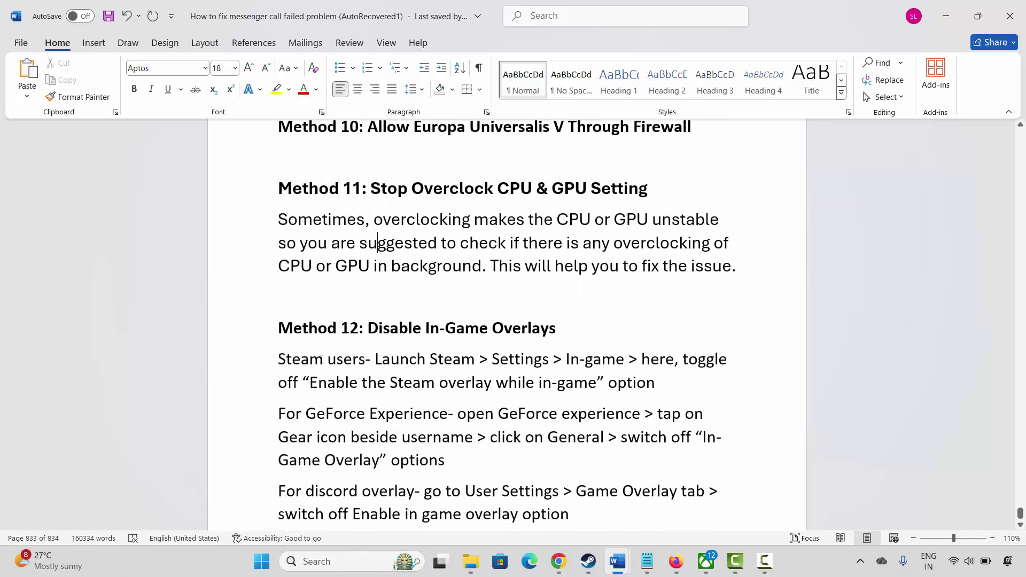
click(590, 561)
Turn off 'Enable the Steam Overlay while in-game' in Steam's In Game settings, then return to Word
click(33, 11)
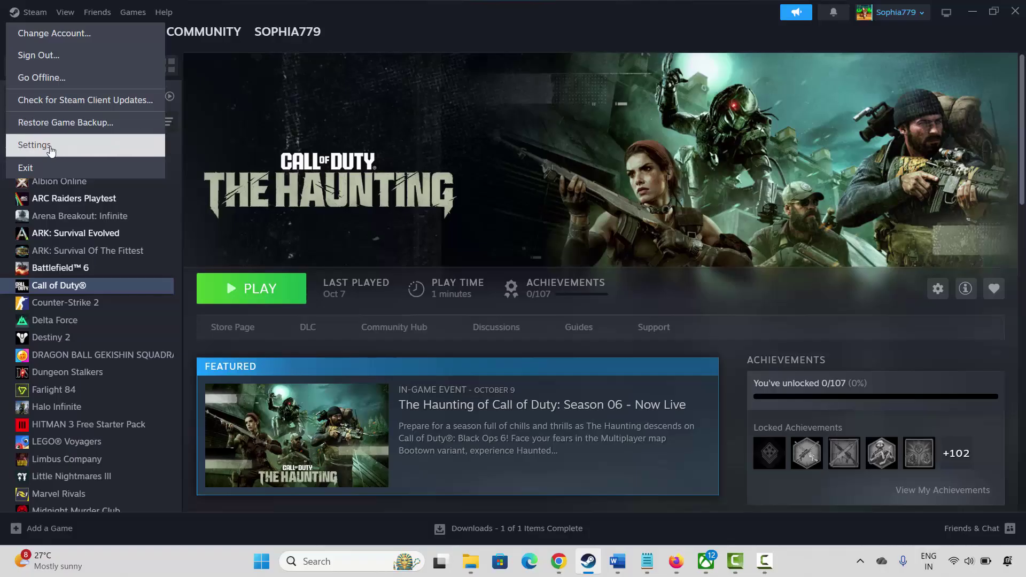
click(48, 145)
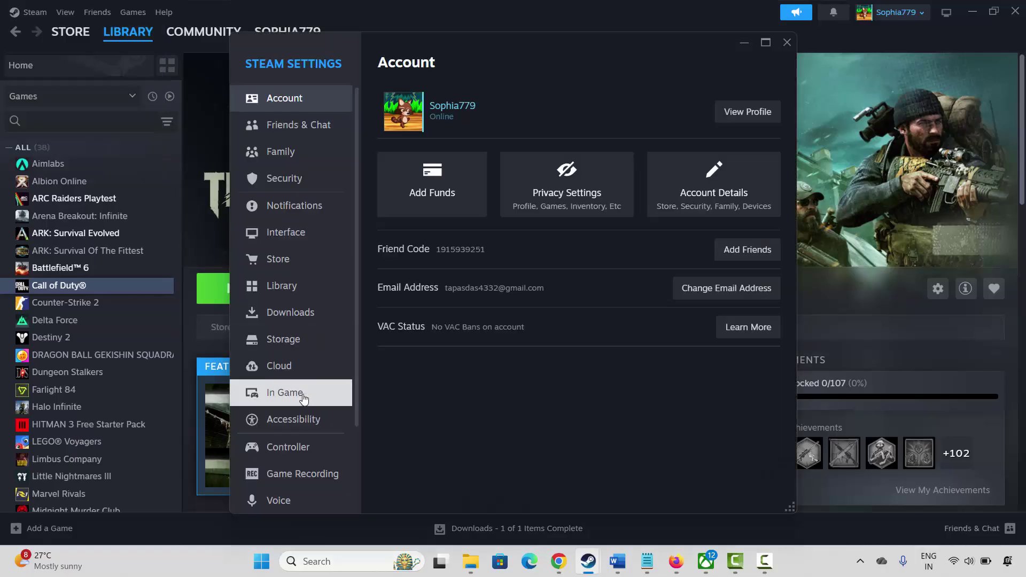
click(299, 394)
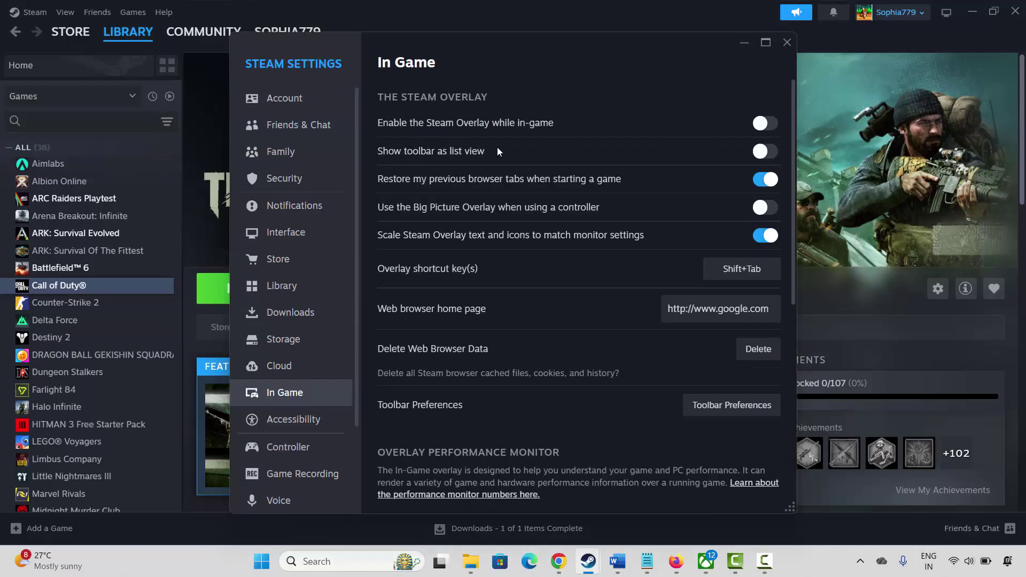
click(769, 126)
click(769, 126)
click(786, 44)
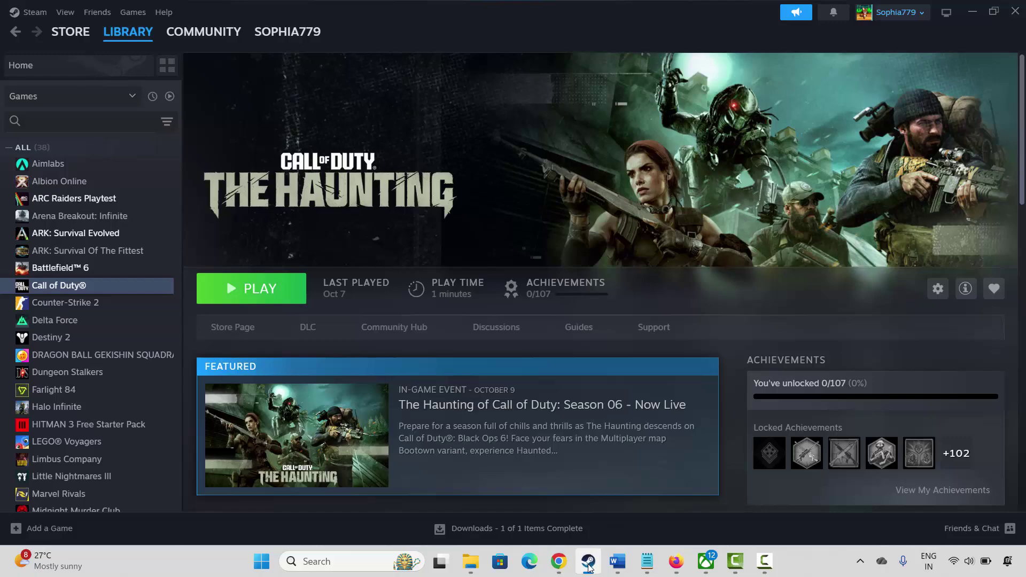
click(617, 562)
Read through Method 12's GeForce Experience and Discord overlay steps in the guide
drag(279, 415, 432, 415)
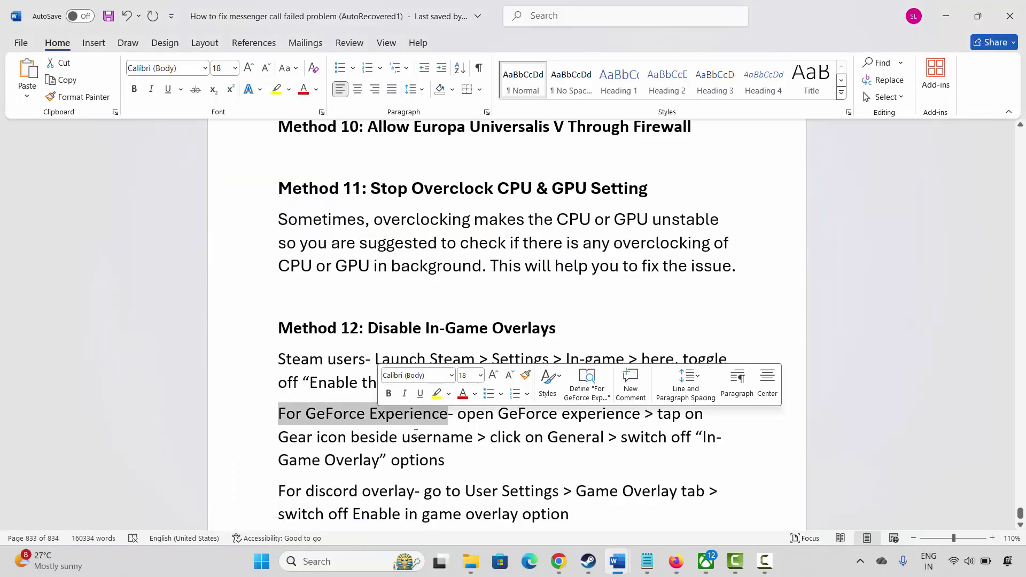
click(460, 458)
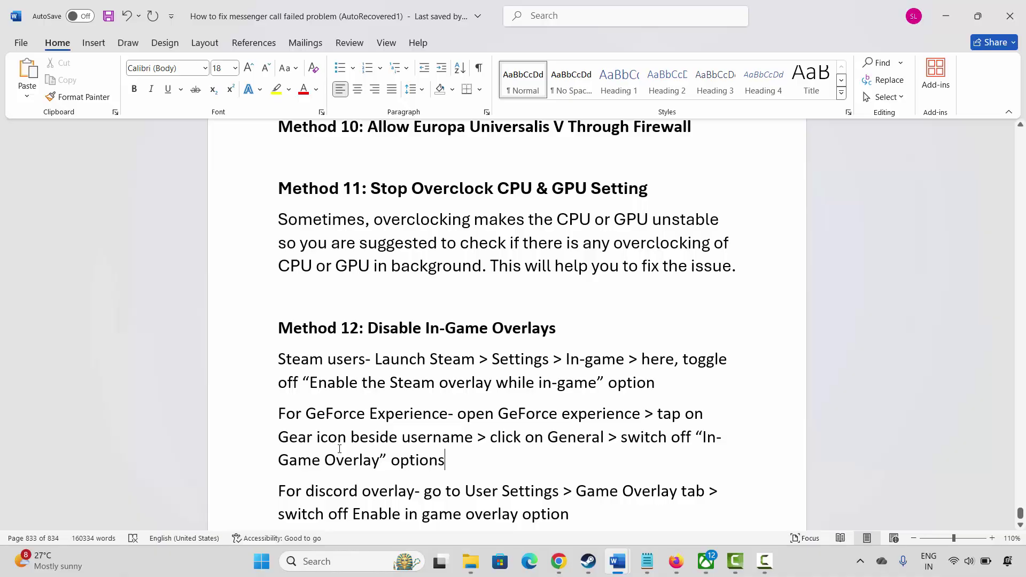
scroll(317, 451, down, 1)
drag(298, 456, 418, 456)
click(430, 478)
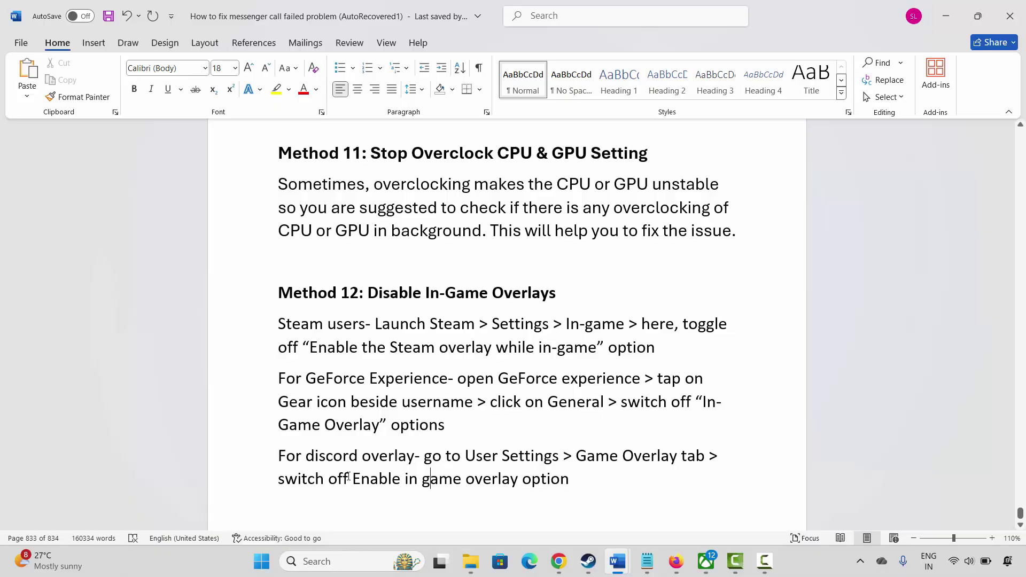
drag(279, 479, 405, 479)
scroll(348, 478, down, 1)
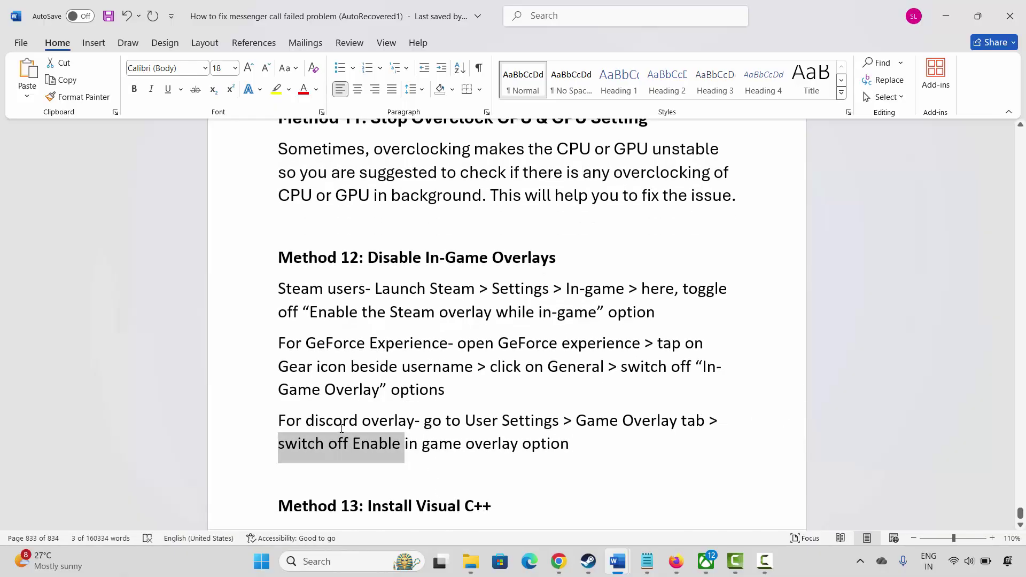
scroll(341, 425, down, 1)
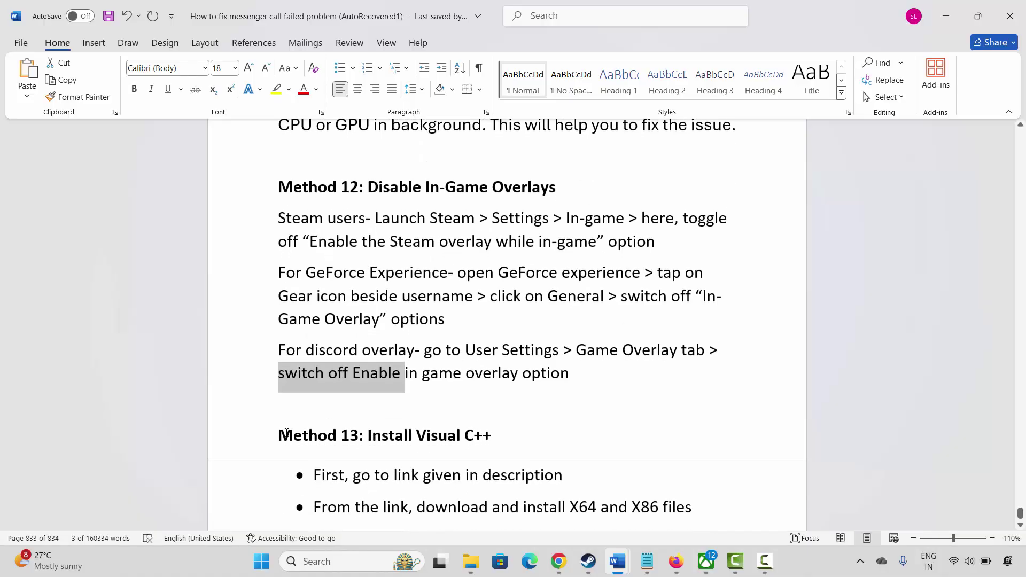
Copy the Microsoft Learn Visual C++ redistributable link under Method 13
click(259, 436)
click(353, 435)
scroll(354, 444, down, 1)
scroll(356, 451, down, 2)
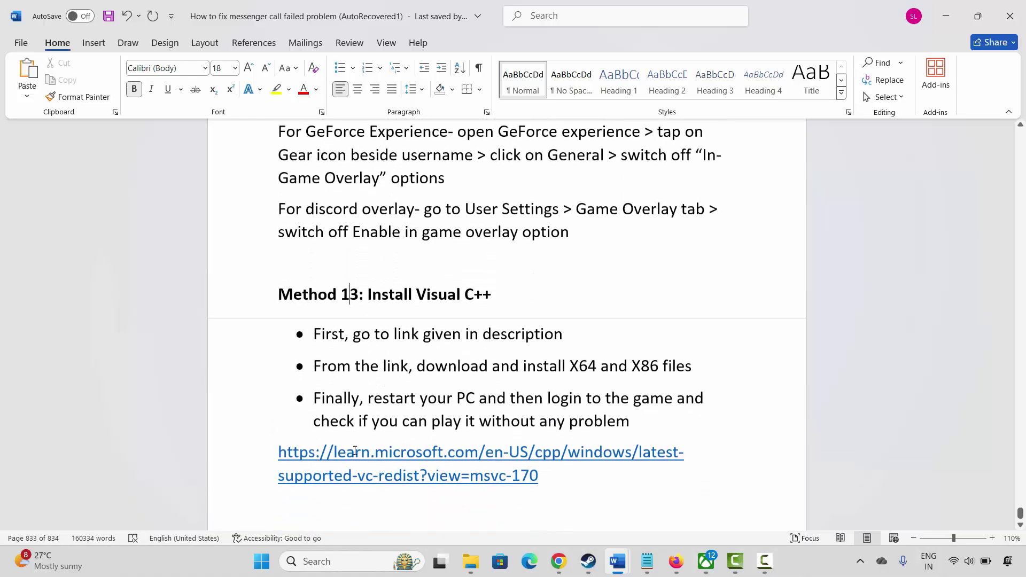
drag(279, 454, 539, 483)
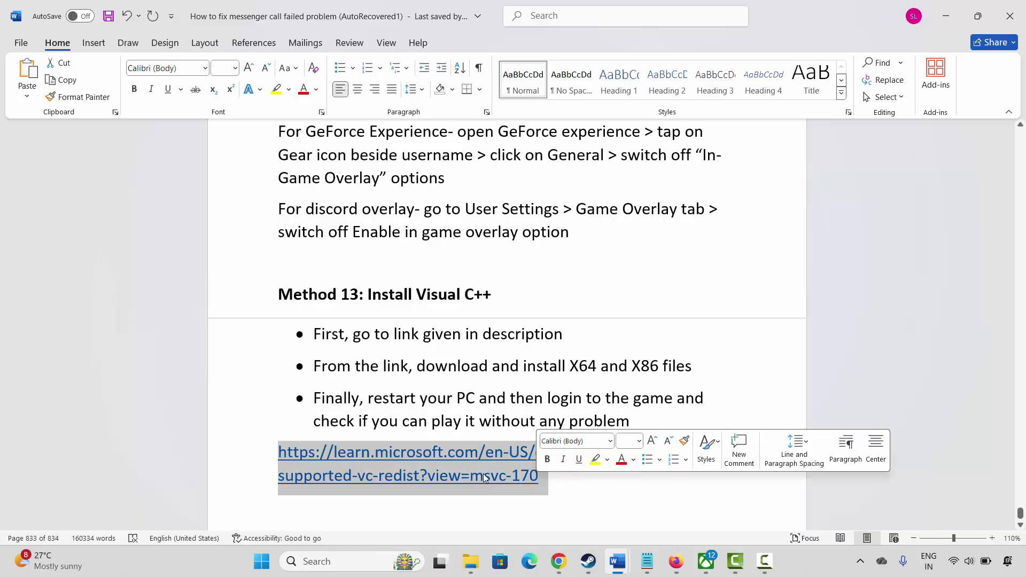
right_click(479, 480)
click(508, 205)
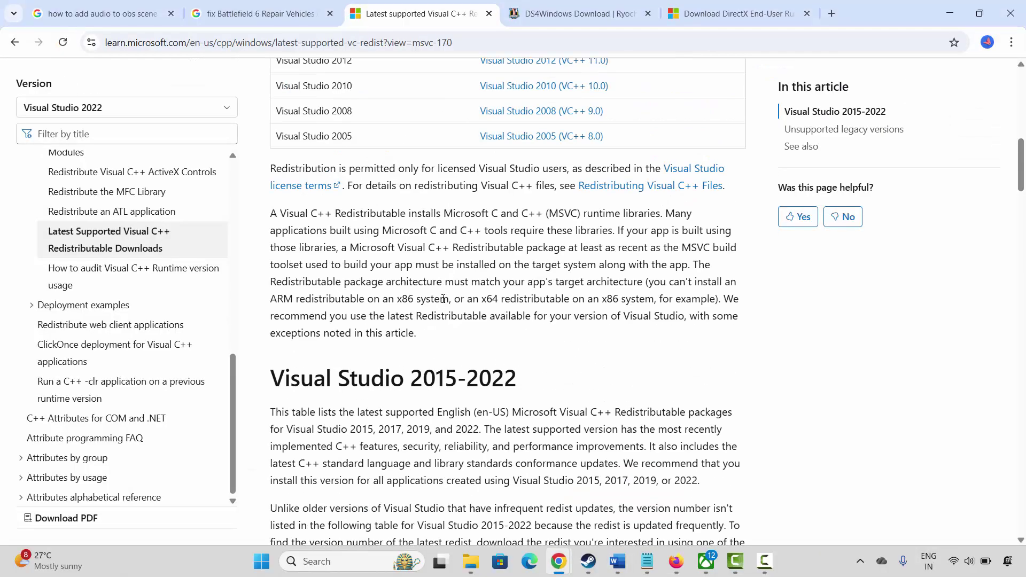
Download the x86 Visual C++ 2015-2022 redistributable from Microsoft Learn and run its Repair
scroll(443, 306, up, 5)
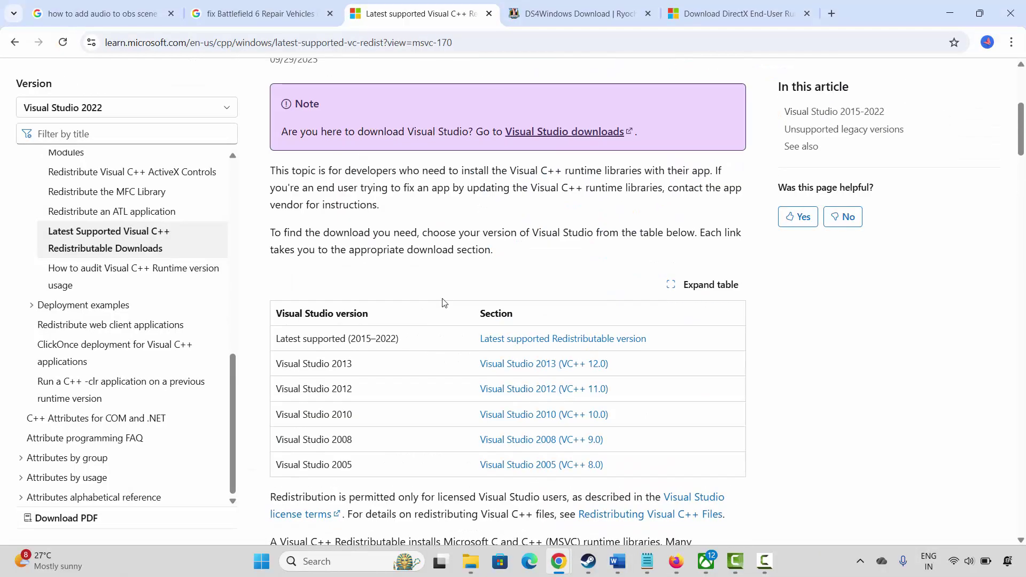
scroll(444, 305, down, 5)
scroll(444, 305, down, 7)
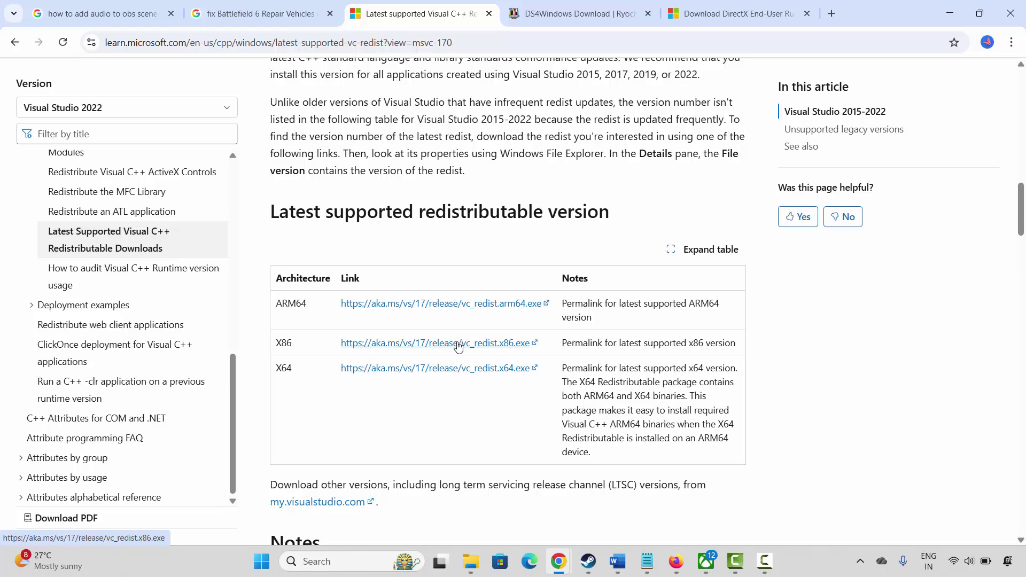
click(459, 346)
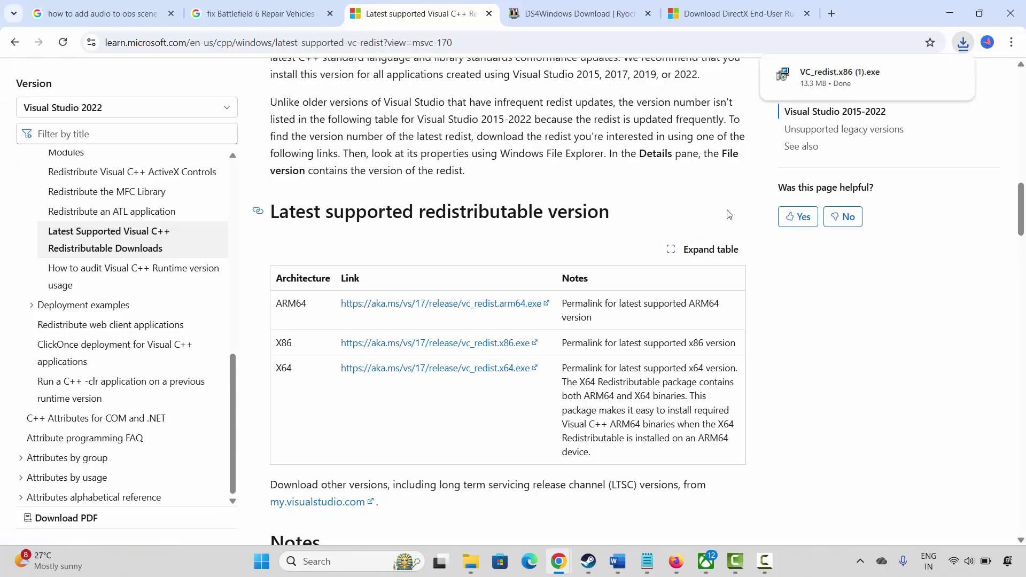
click(863, 81)
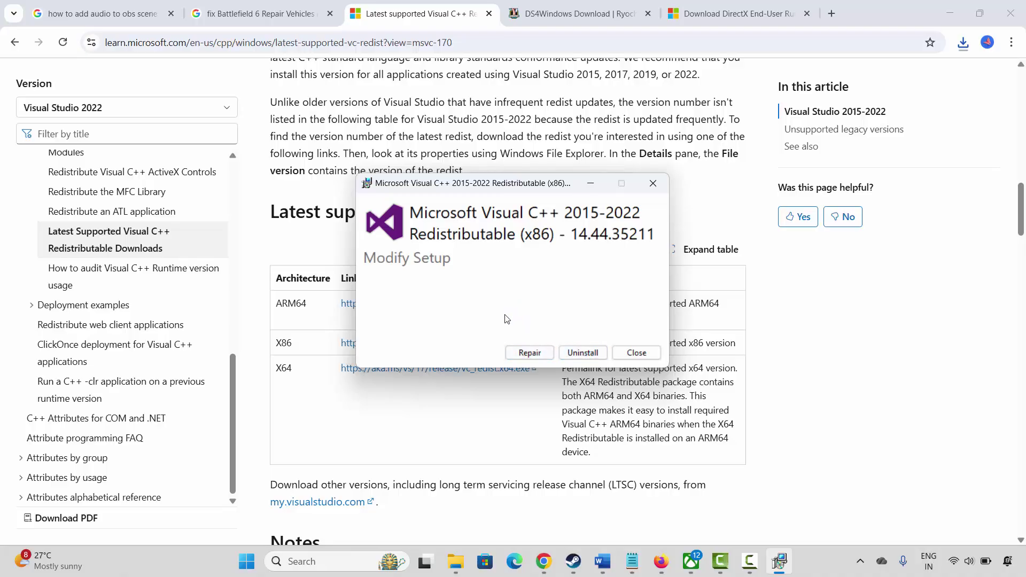
click(531, 355)
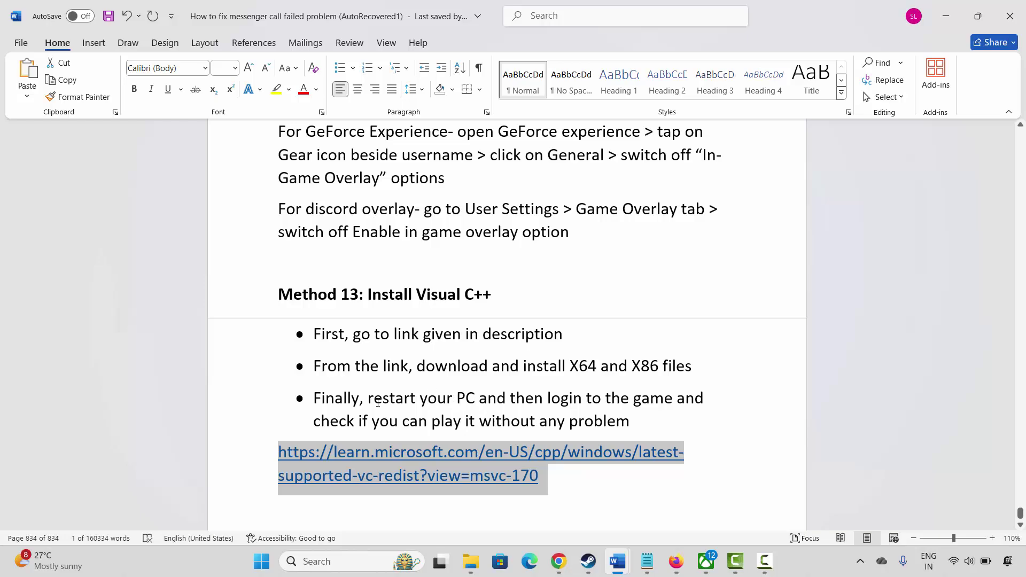
Scroll the guide to Method 14: Update Windows and open Windows Search
drag(368, 400, 456, 401)
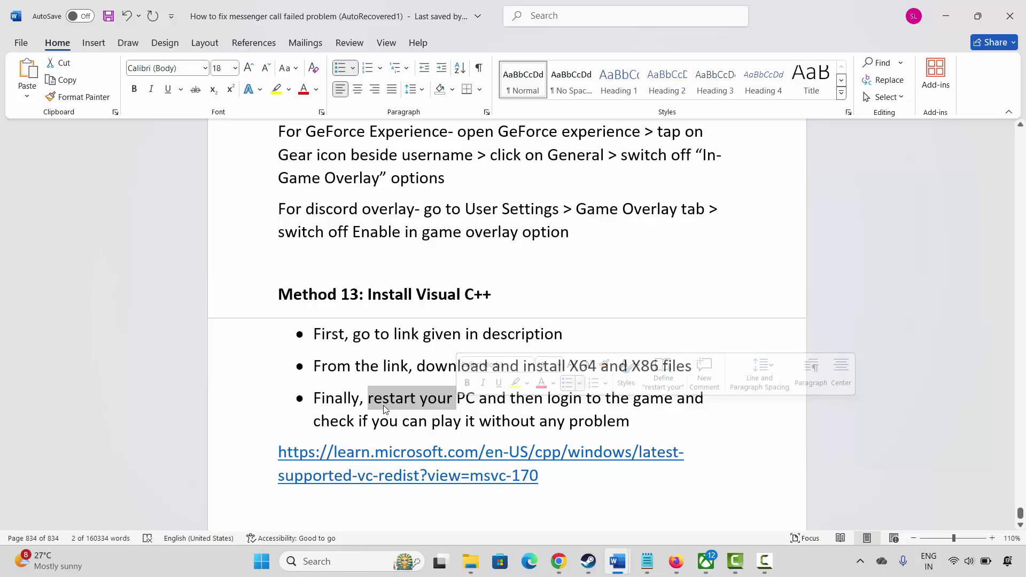
scroll(383, 404, down, 2)
click(247, 409)
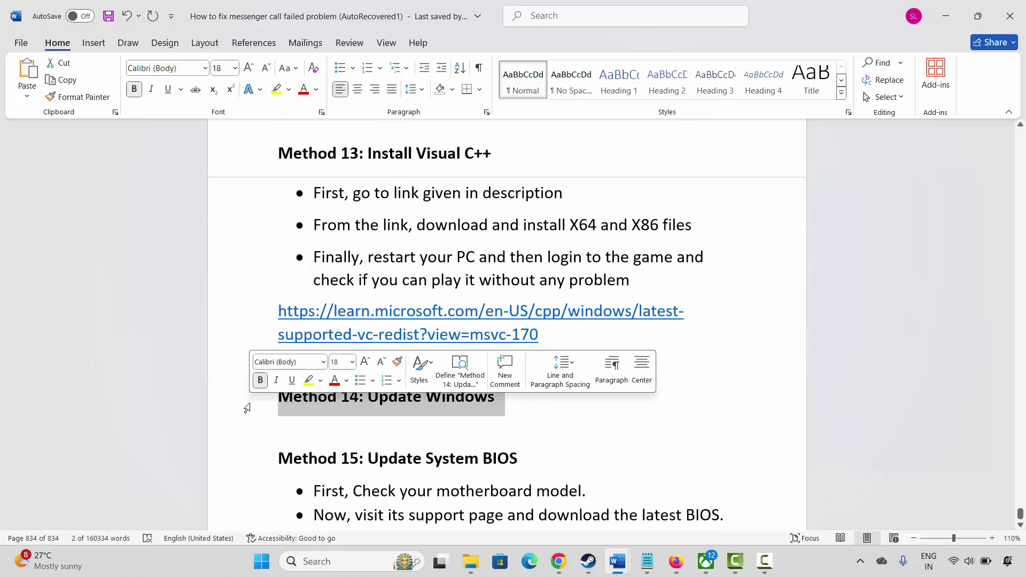
click(329, 561)
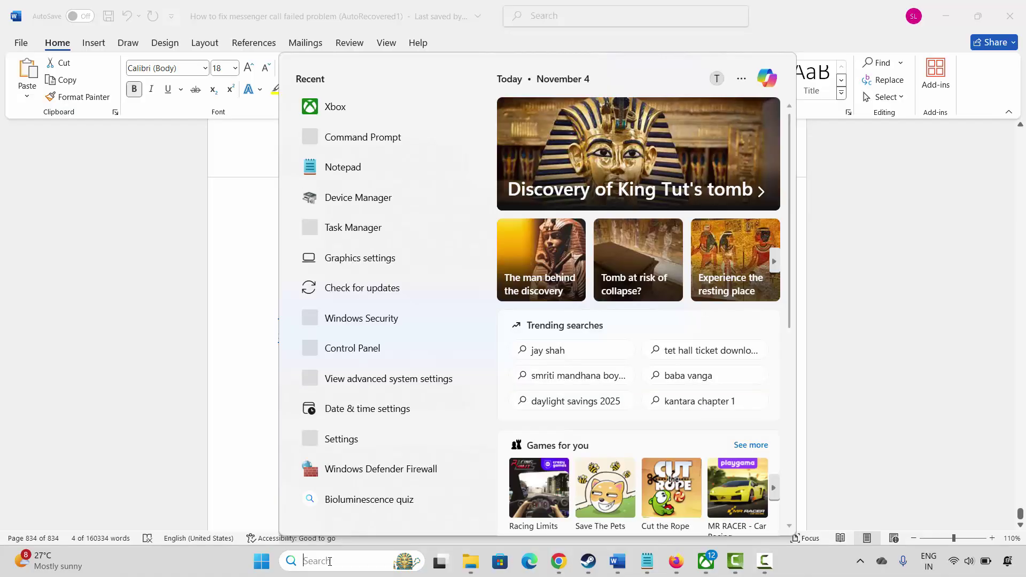
Open Windows Update from Search, start a check for updates, and close Settings
click(358, 289)
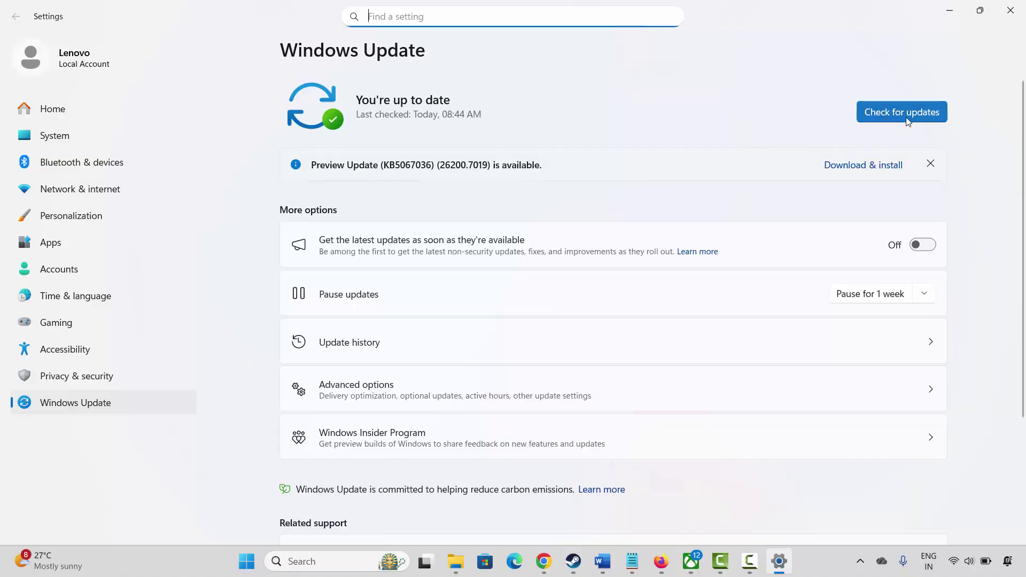
click(903, 113)
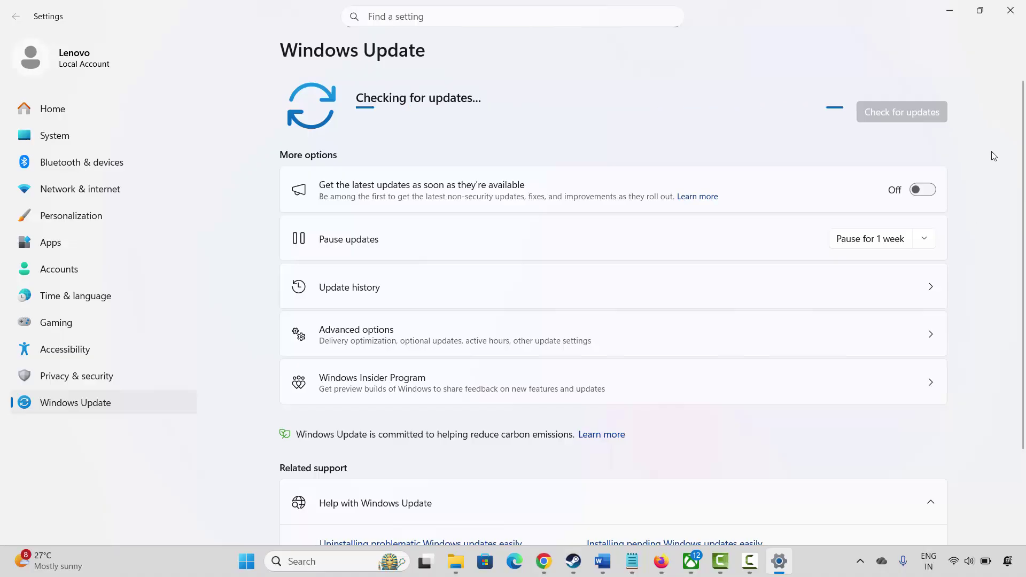
click(1011, 10)
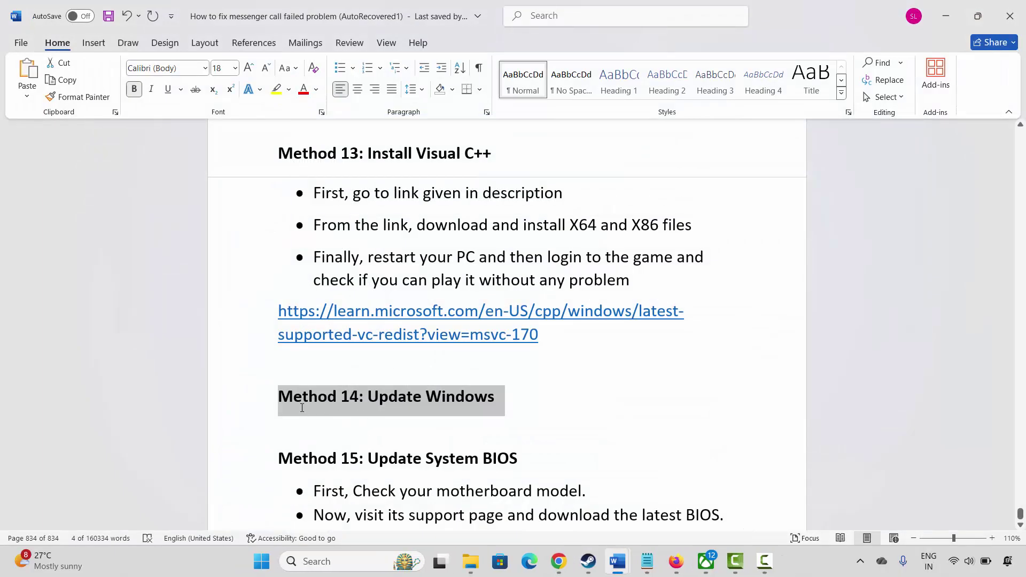
Read through Methods 15 and 16 in the guide, then bring Steam's Call of Duty page forward
scroll(303, 407, down, 1)
click(244, 408)
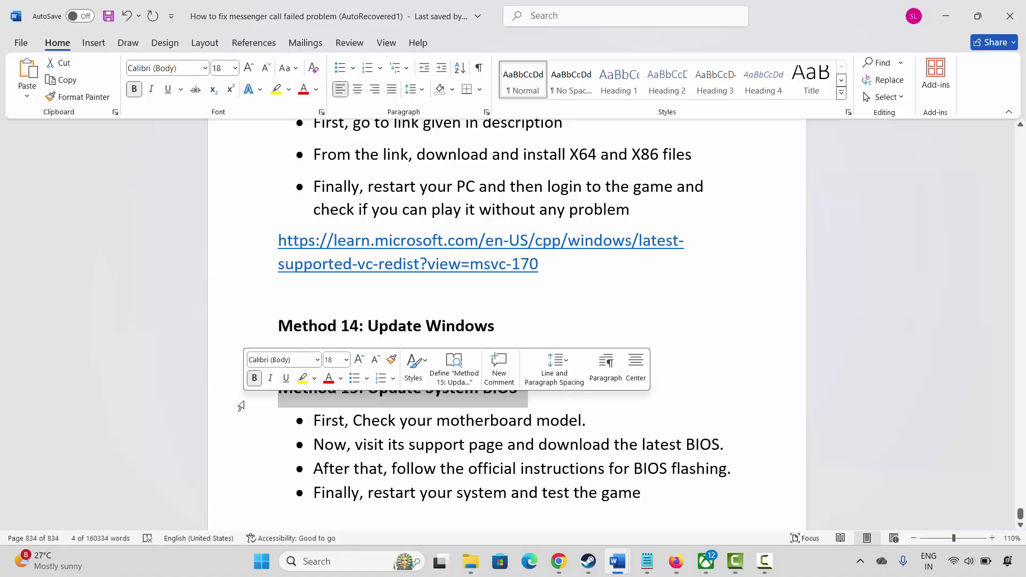
click(314, 422)
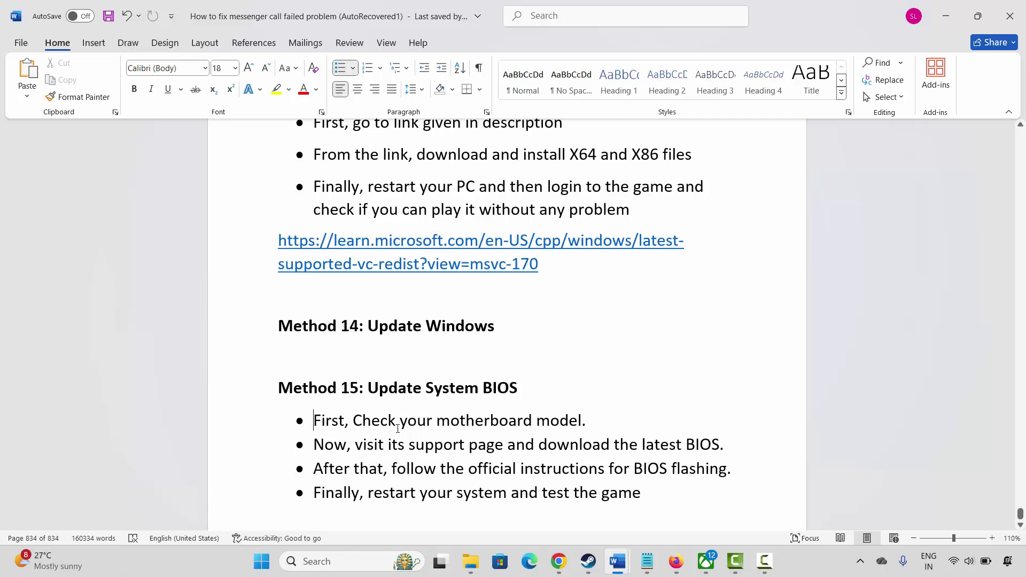
drag(367, 451, 491, 452)
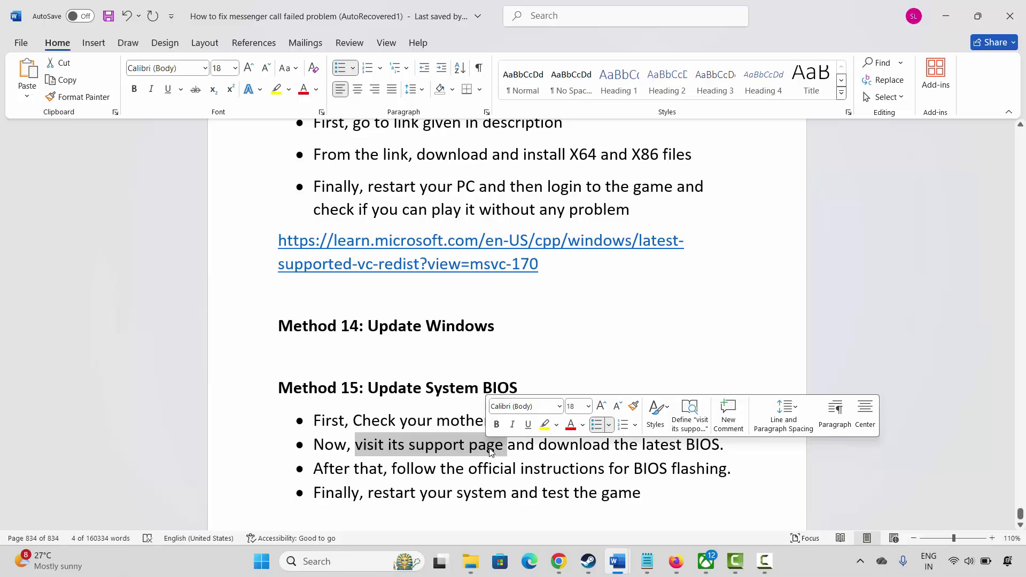
click(408, 327)
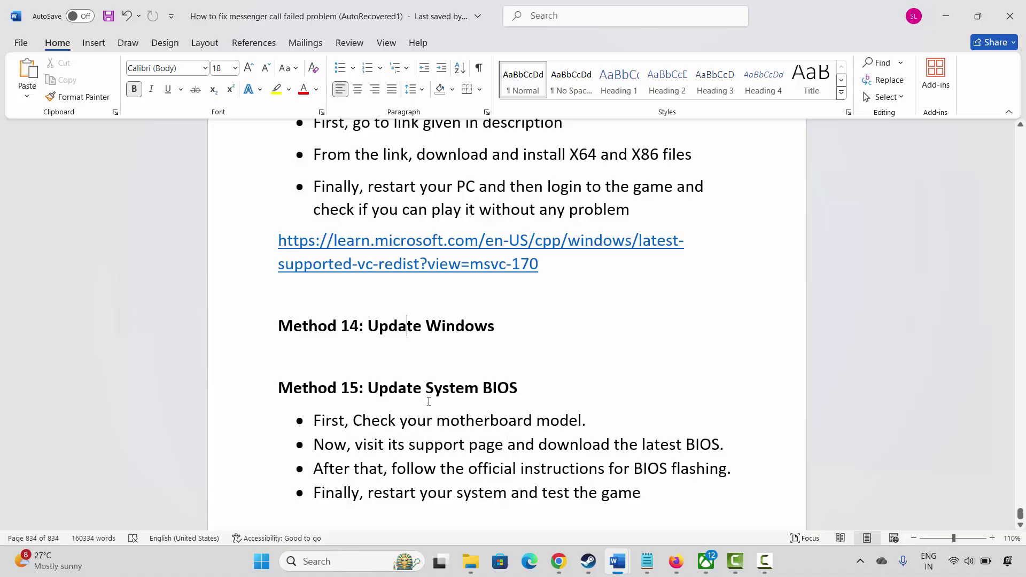
scroll(428, 402, down, 2)
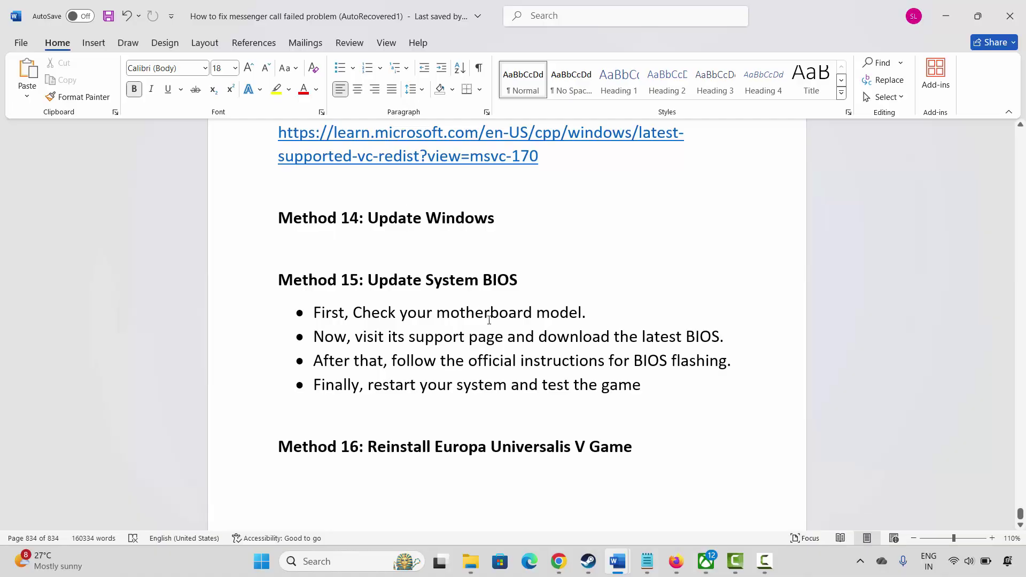
click(590, 562)
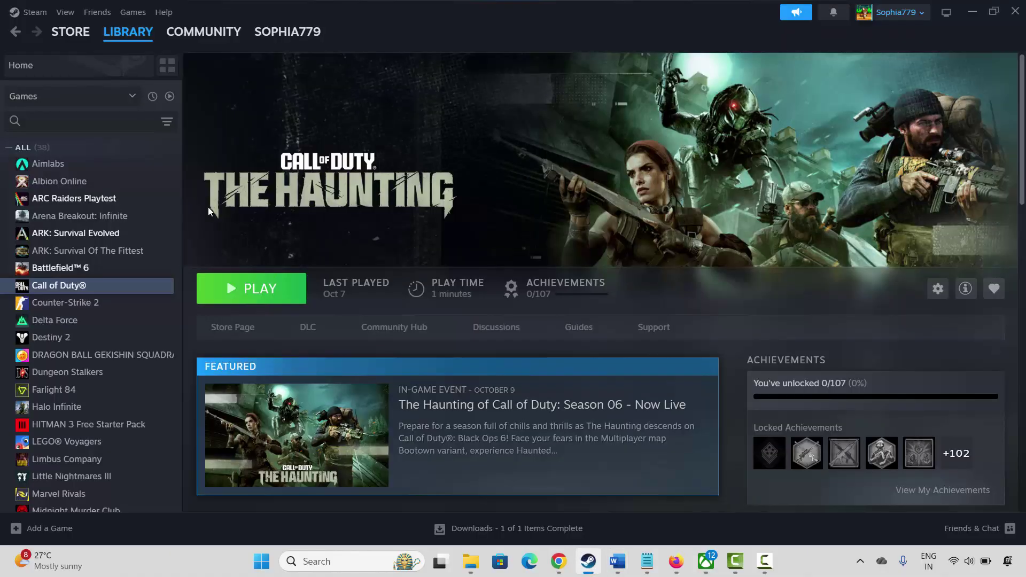
Bring up Call of Duty's Manage > Uninstall prompt, close it, and minimise Steam back to the Word guide
right_click(69, 289)
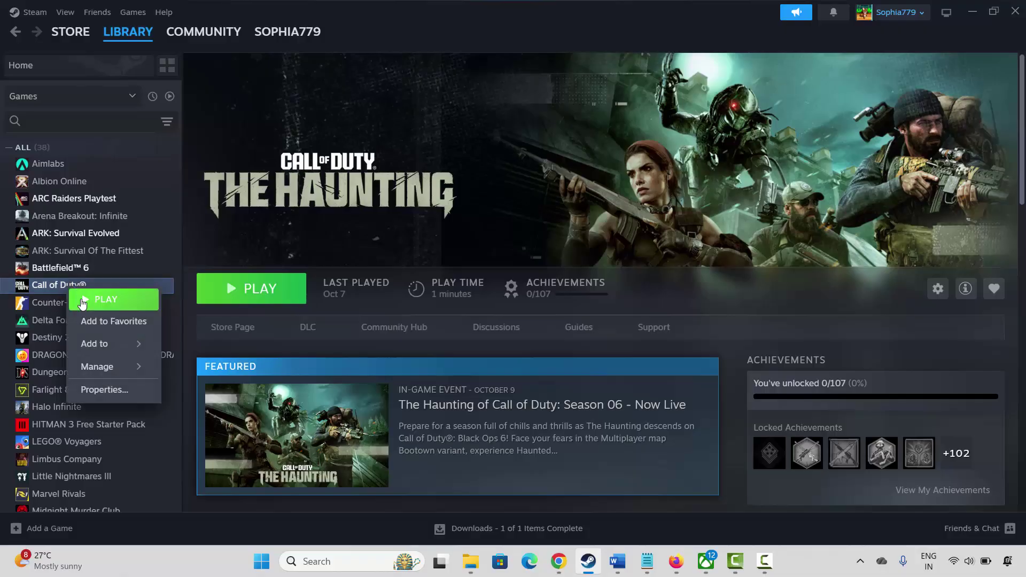
mouse_move(122, 376)
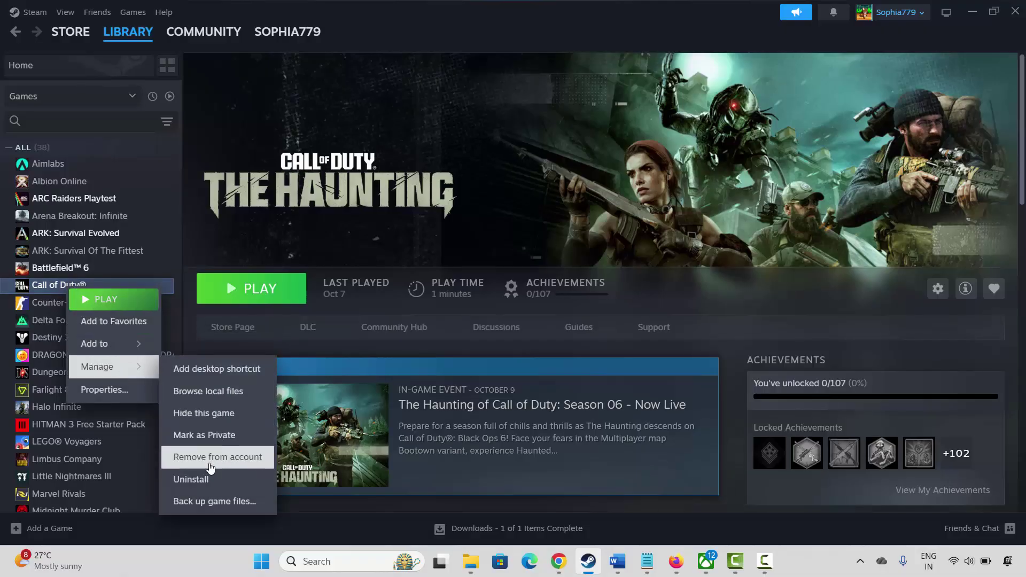
click(208, 480)
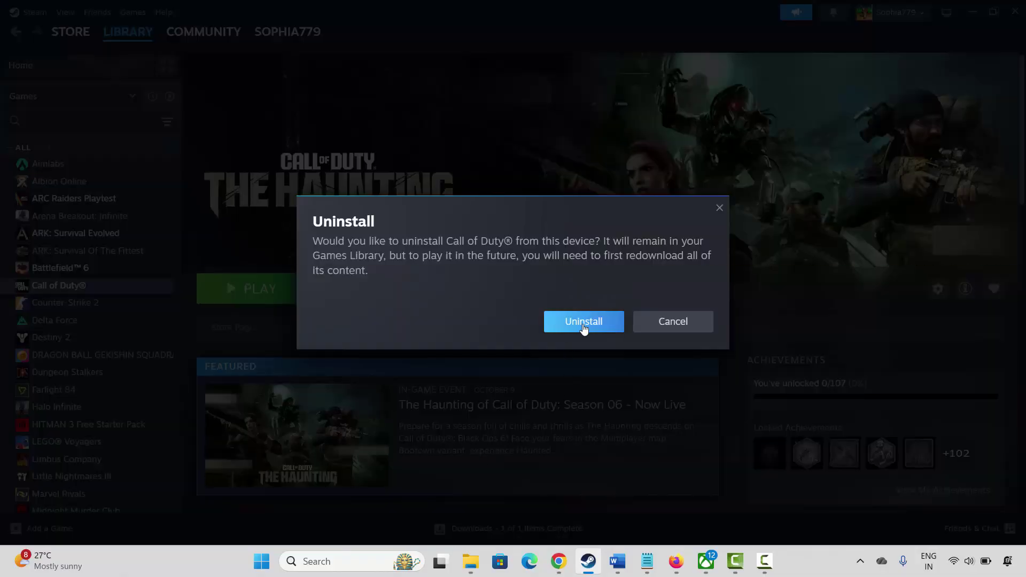
click(694, 327)
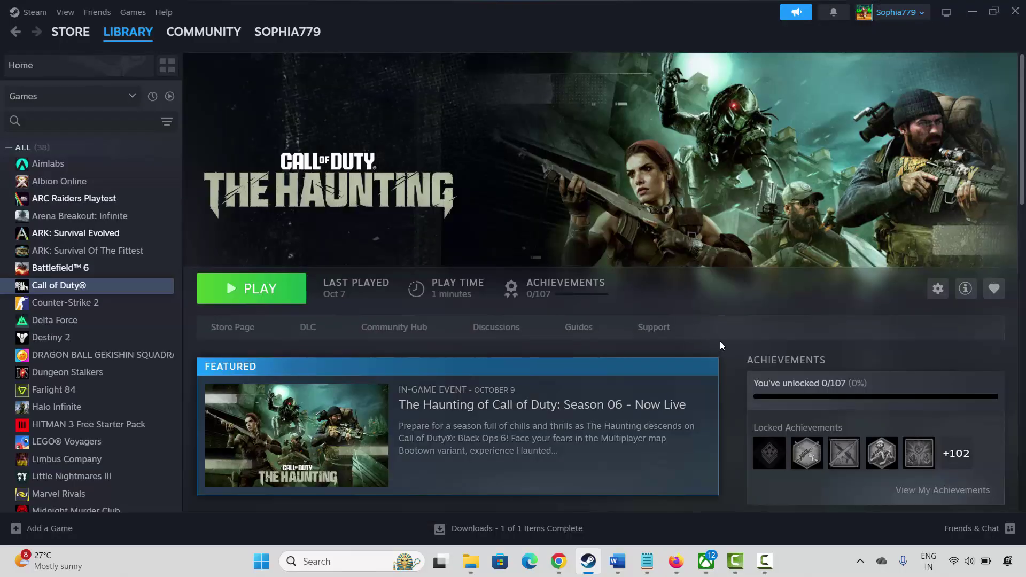
click(591, 560)
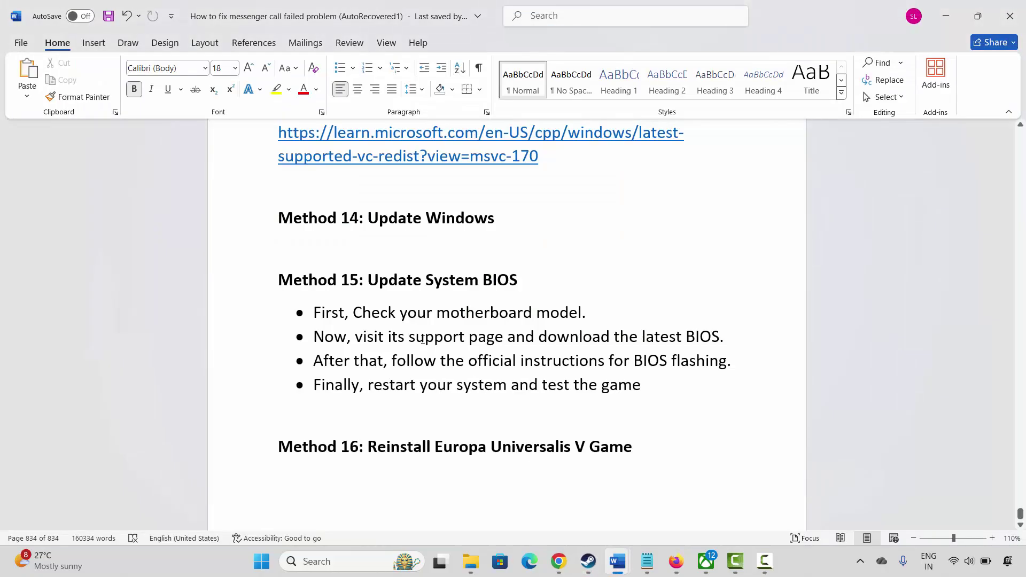